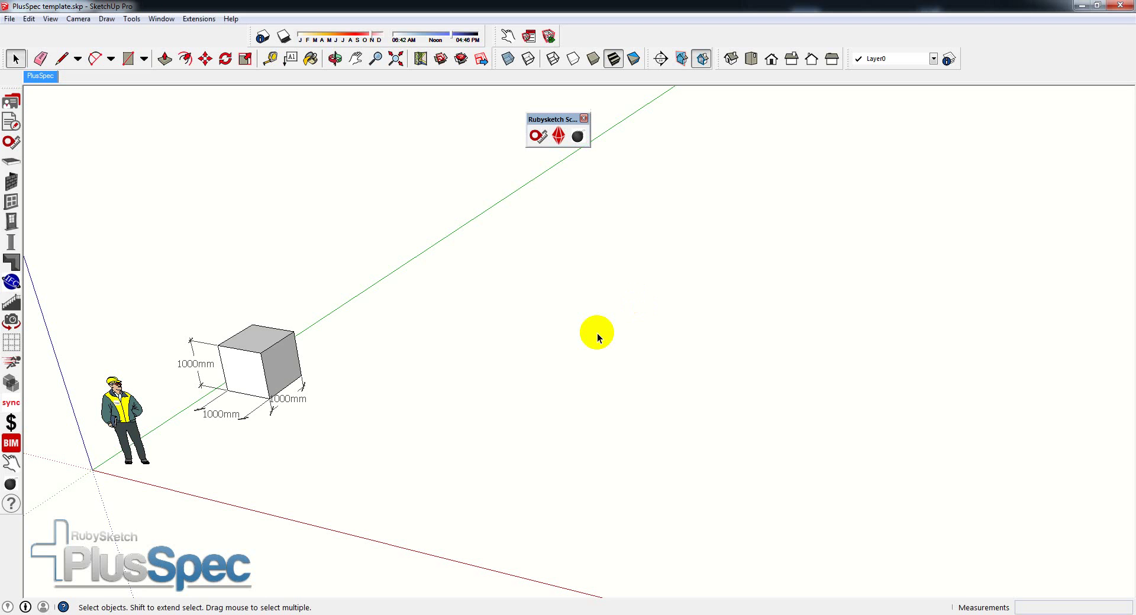
# Move the RubySketch toolbar aside to clear the workspace.
pyautogui.moveTo(554, 119); pyautogui.dragTo(514, 148)
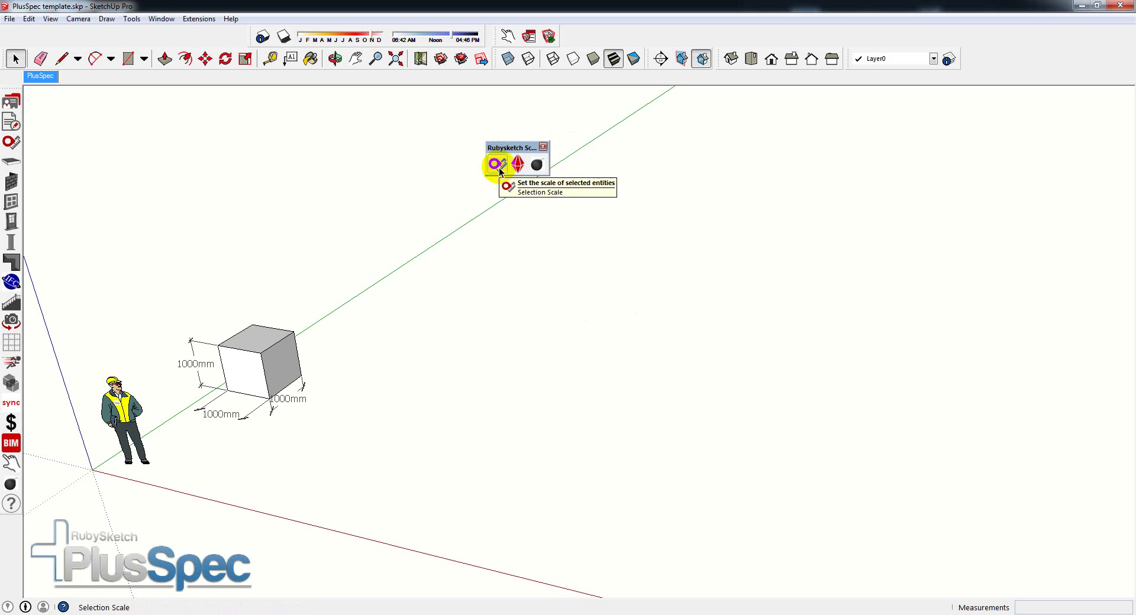
# Import single story.png as an image and lay it flat on the ground beside the cube.
pyautogui.click(9, 19)
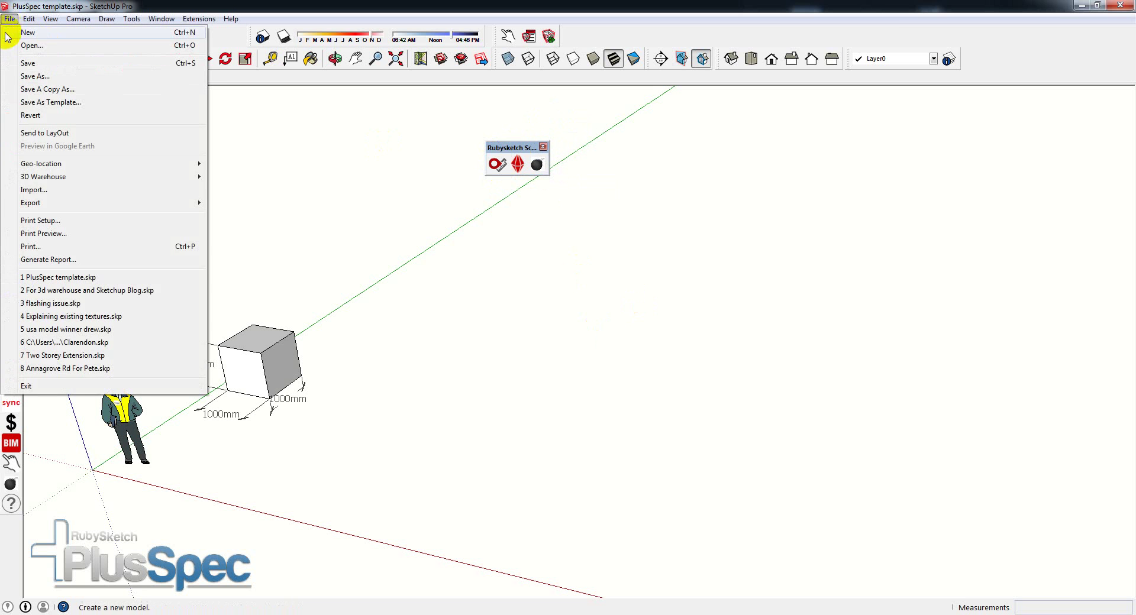
pyautogui.click(31, 190)
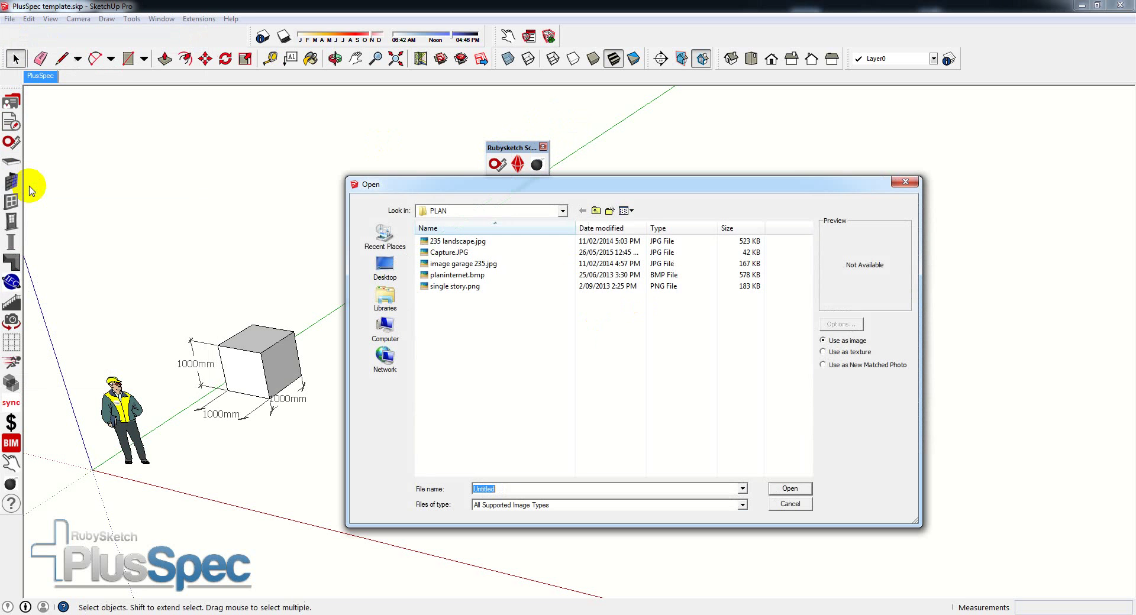
pyautogui.click(464, 287)
pyautogui.click(791, 488)
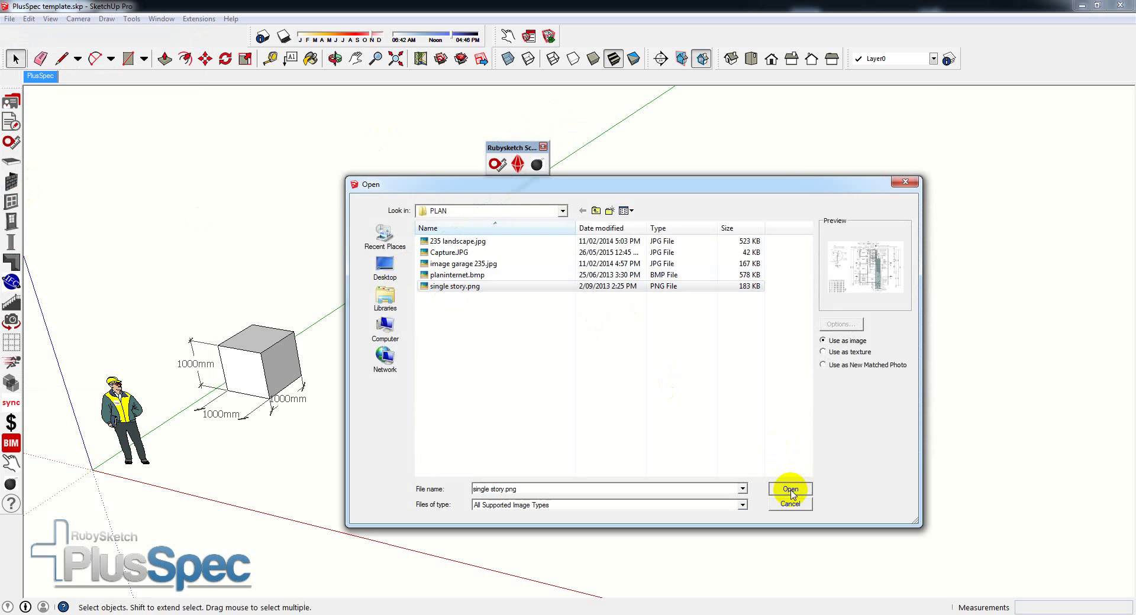
pyautogui.click(324, 496)
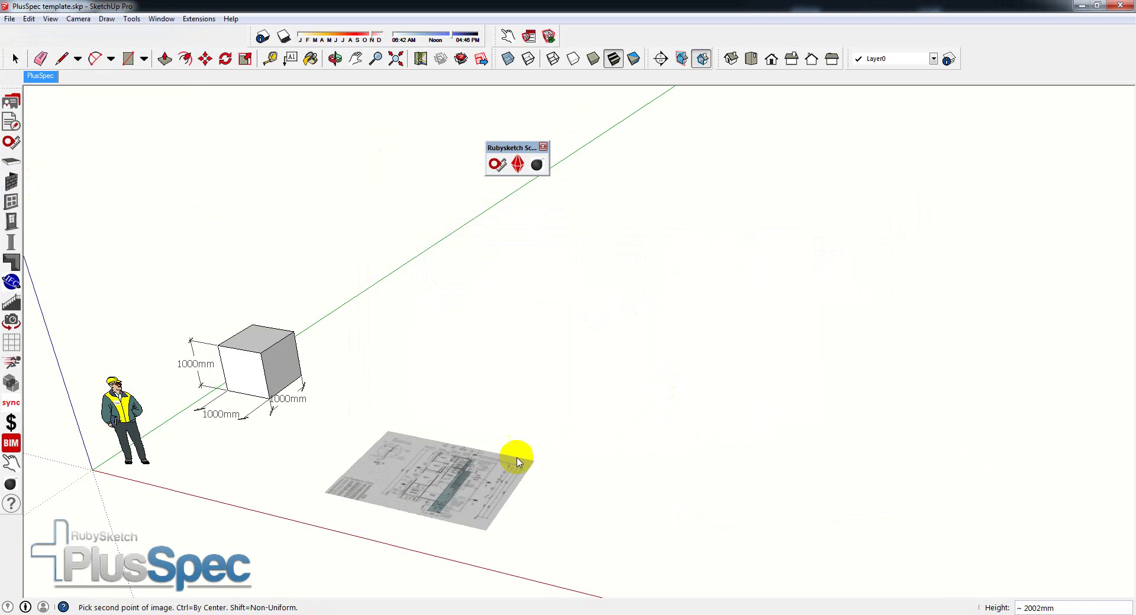
pyautogui.click(883, 385)
pyautogui.moveTo(837, 406); pyautogui.dragTo(250, 405, button='middle')
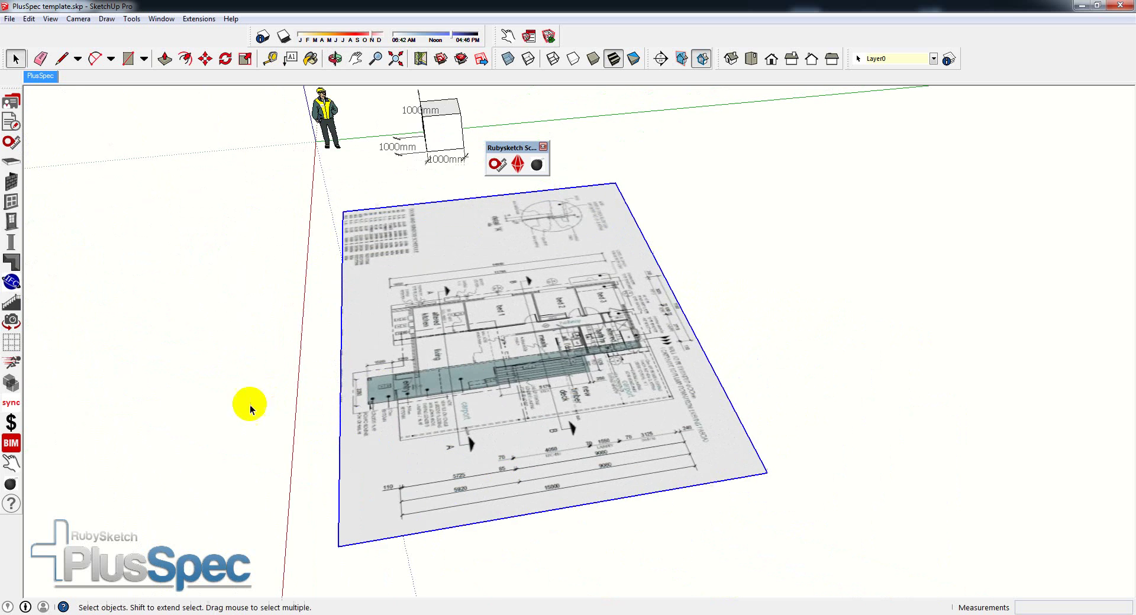
pyautogui.scroll(3, 565, 482)
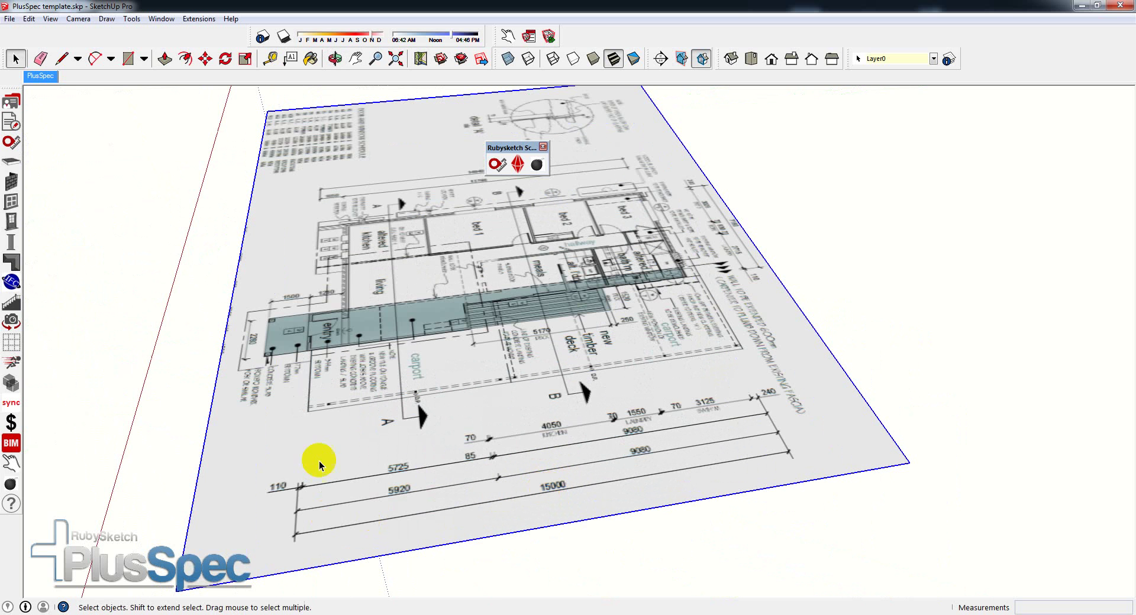
pyautogui.scroll(-6, 615, 394)
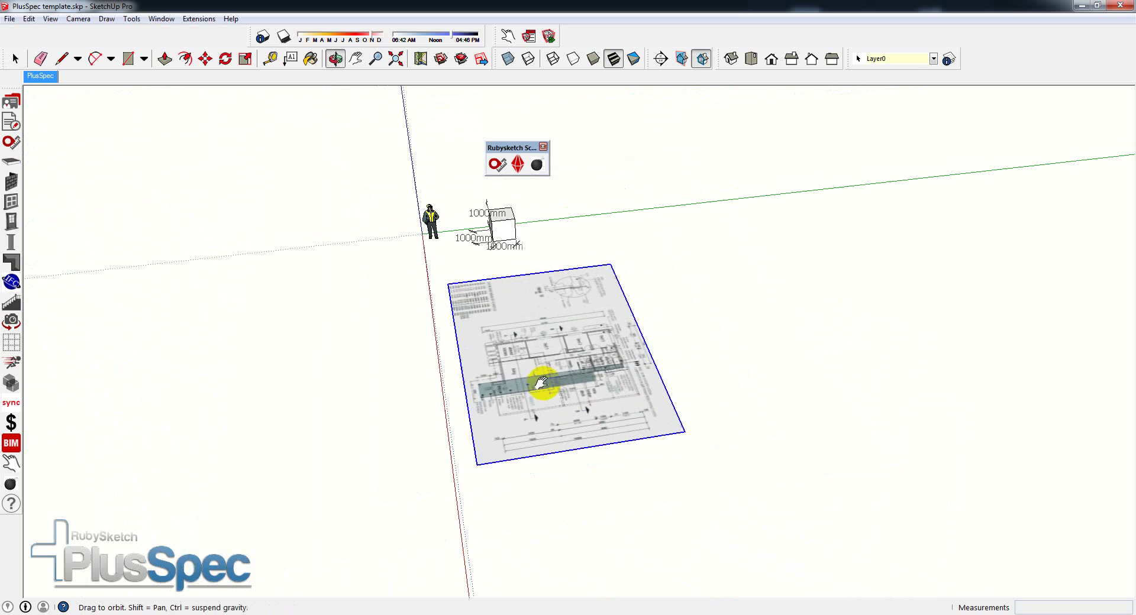
pyautogui.scroll(5, 490, 509)
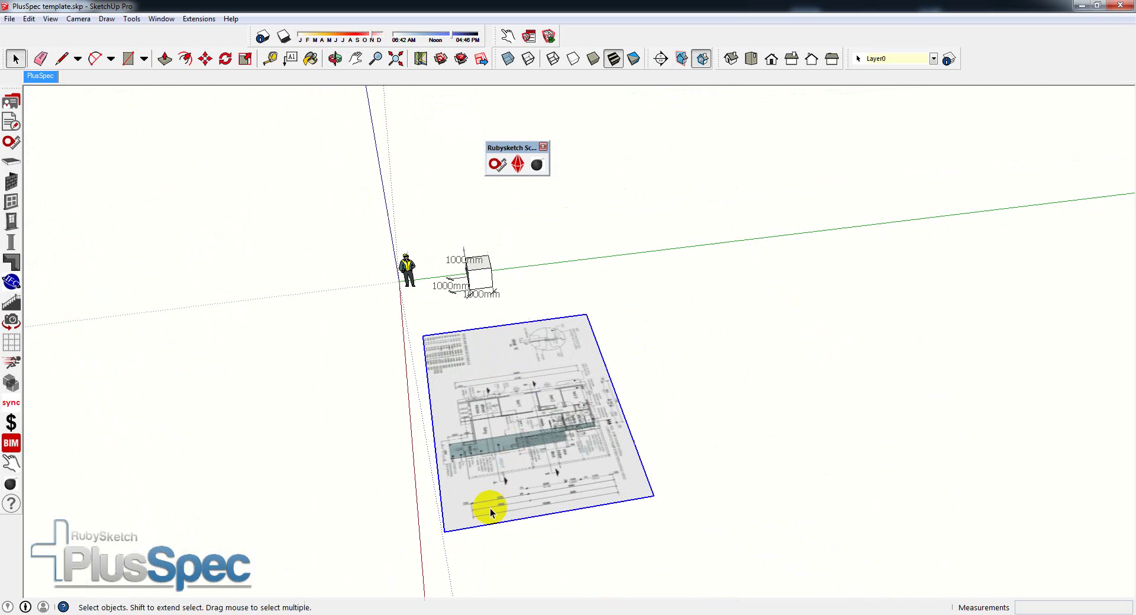
# Select the floor-plan image and start the RubySketch Selection Scale tool.
pyautogui.moveTo(500, 502); pyautogui.dragTo(523, 445, button='middle')
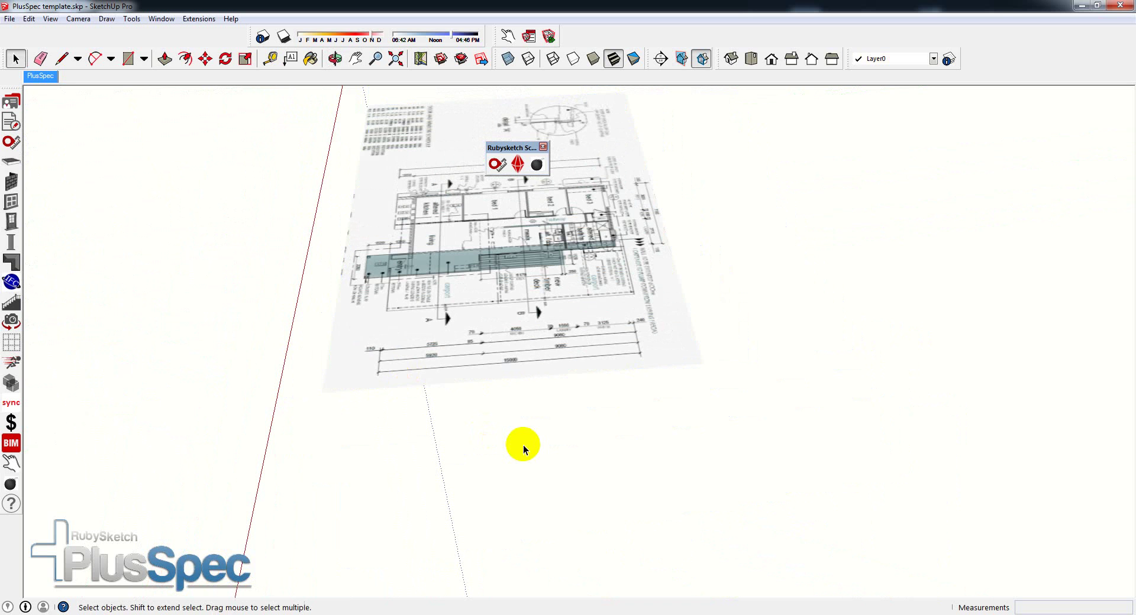
pyautogui.click(506, 346)
pyautogui.moveTo(506, 347)
pyautogui.mouseDown(button='middle')
pyautogui.moveTo(503, 294)
pyautogui.moveTo(490, 347)
pyautogui.mouseUp(button='middle')
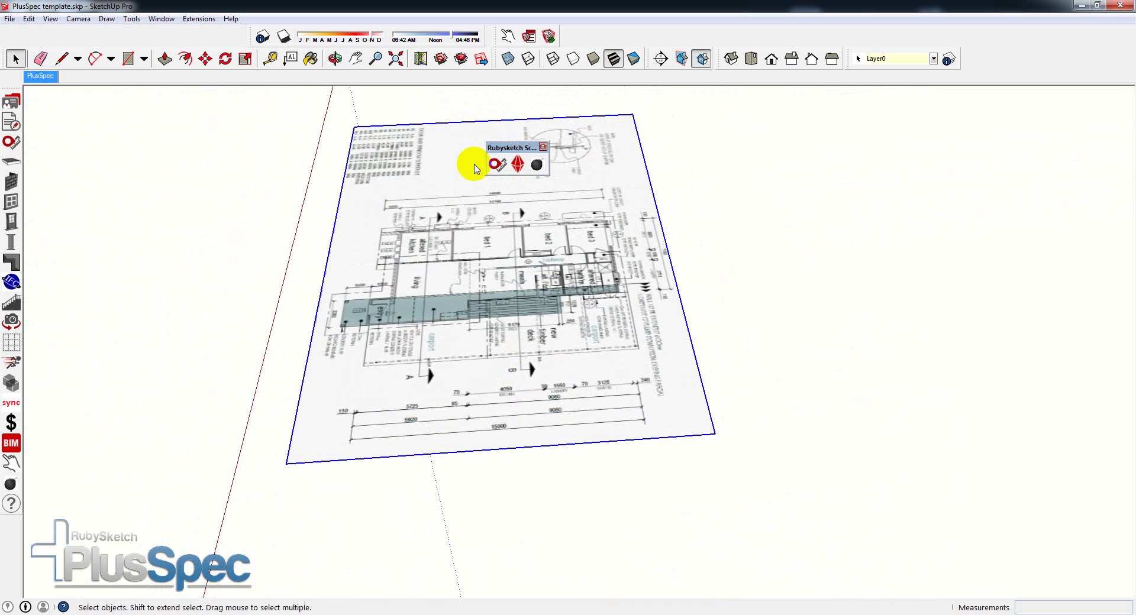
pyautogui.click(495, 166)
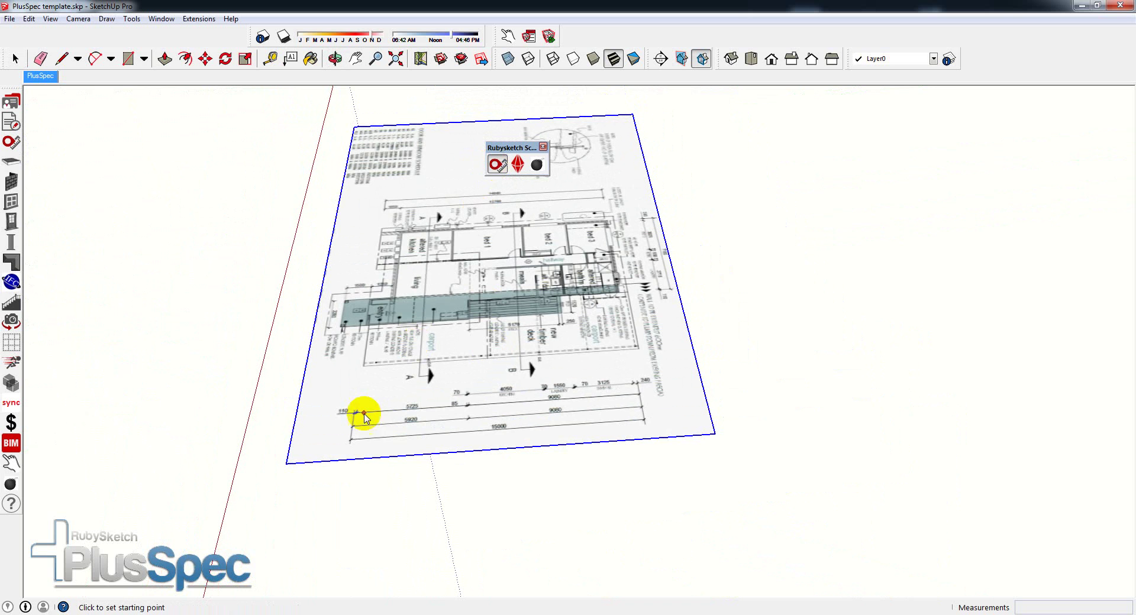
# Measure the bottom 15000 dimension line end to end and apply its real length.
pyautogui.scroll(10, 350, 453)
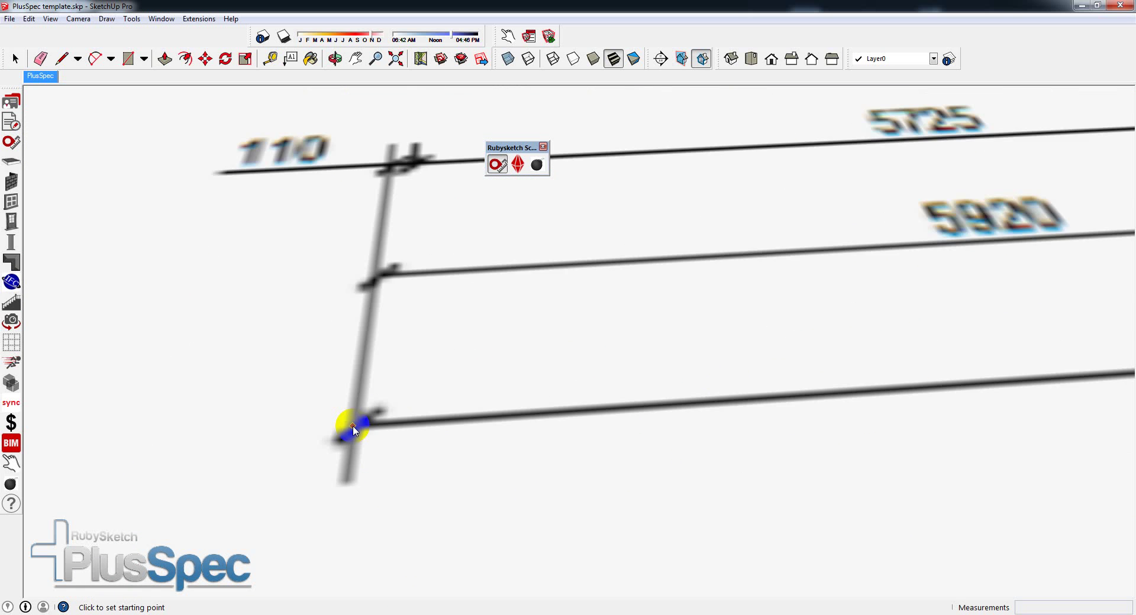
pyautogui.scroll(2, 352, 424)
pyautogui.click(358, 425)
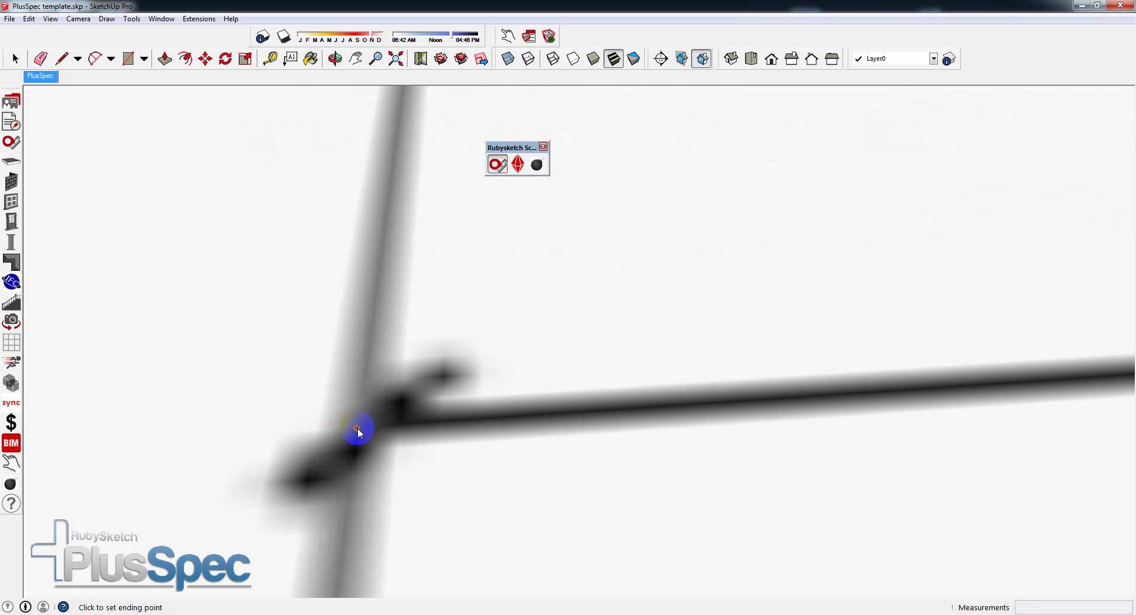
pyautogui.scroll(-10, 387, 429)
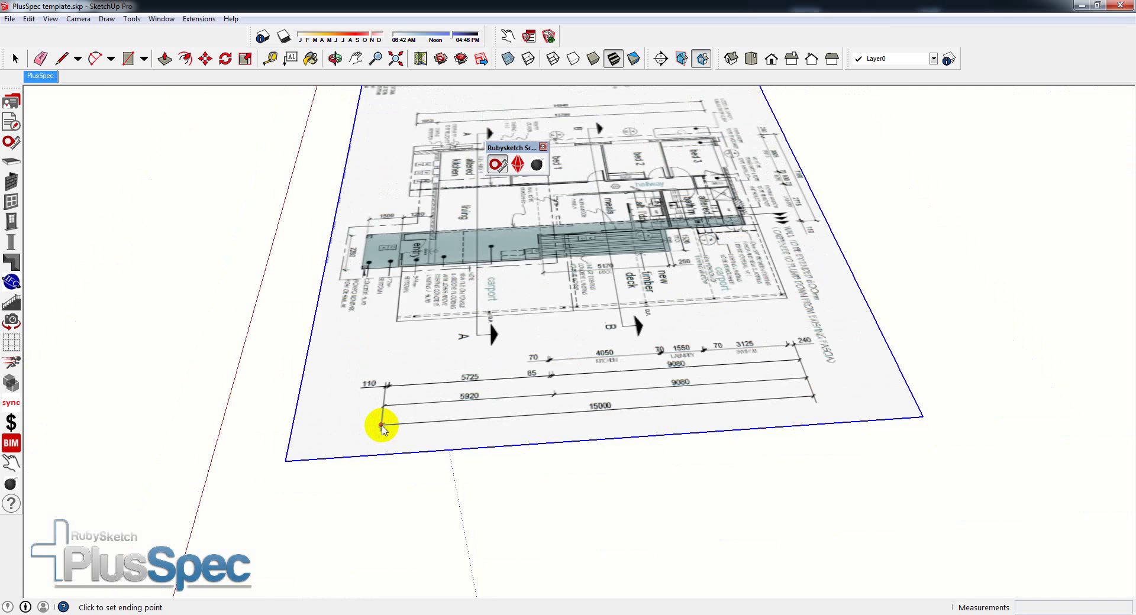
pyautogui.scroll(10, 573, 431)
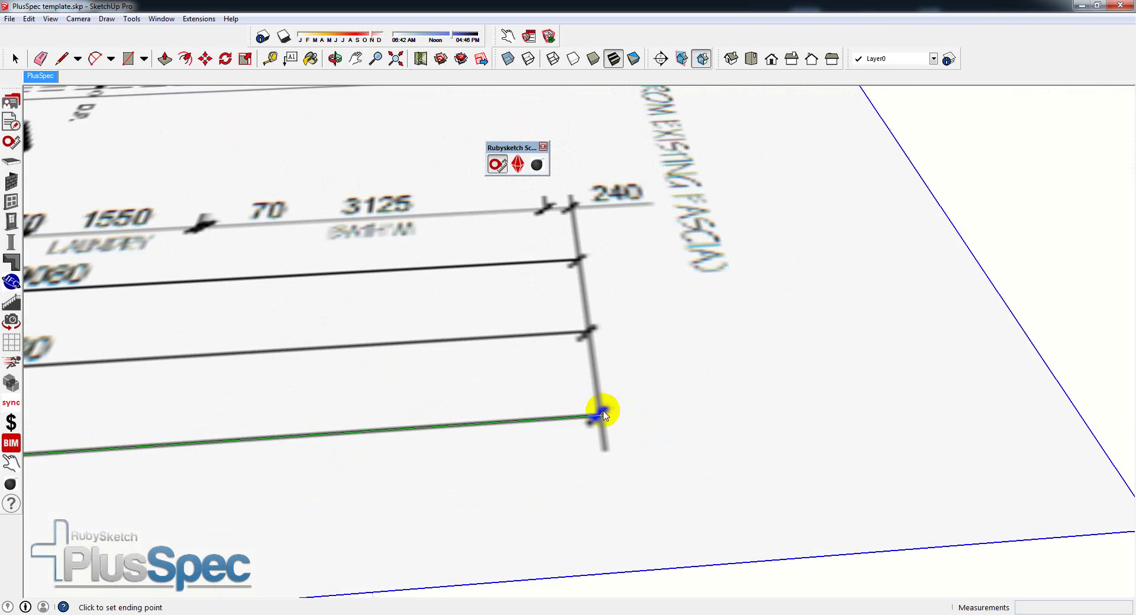
pyautogui.scroll(2, 600, 420)
pyautogui.click(598, 425)
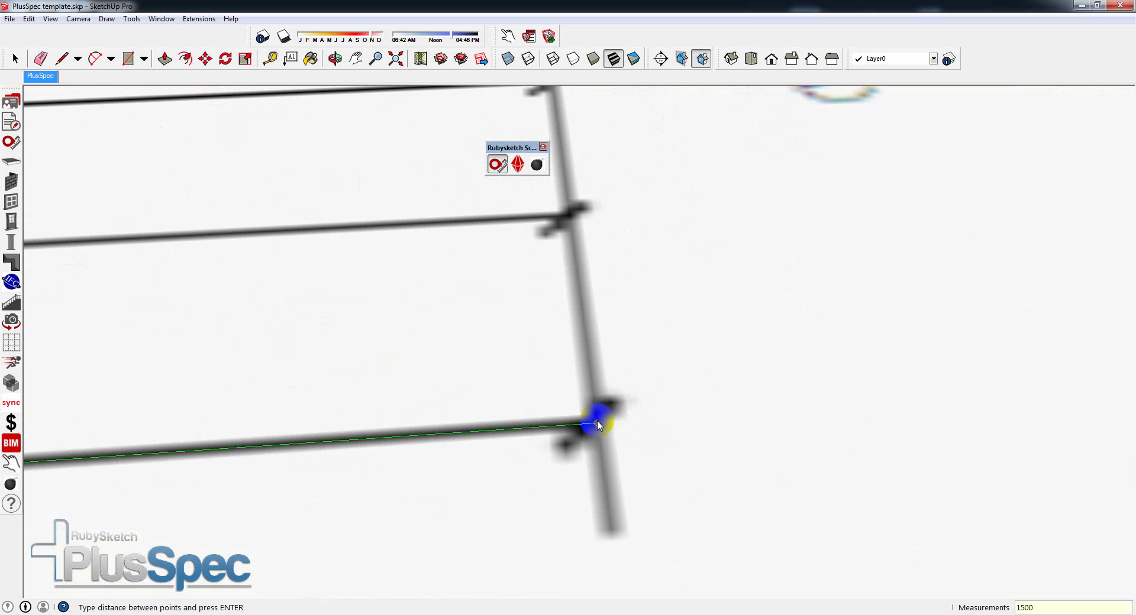
pyautogui.click(598, 425)
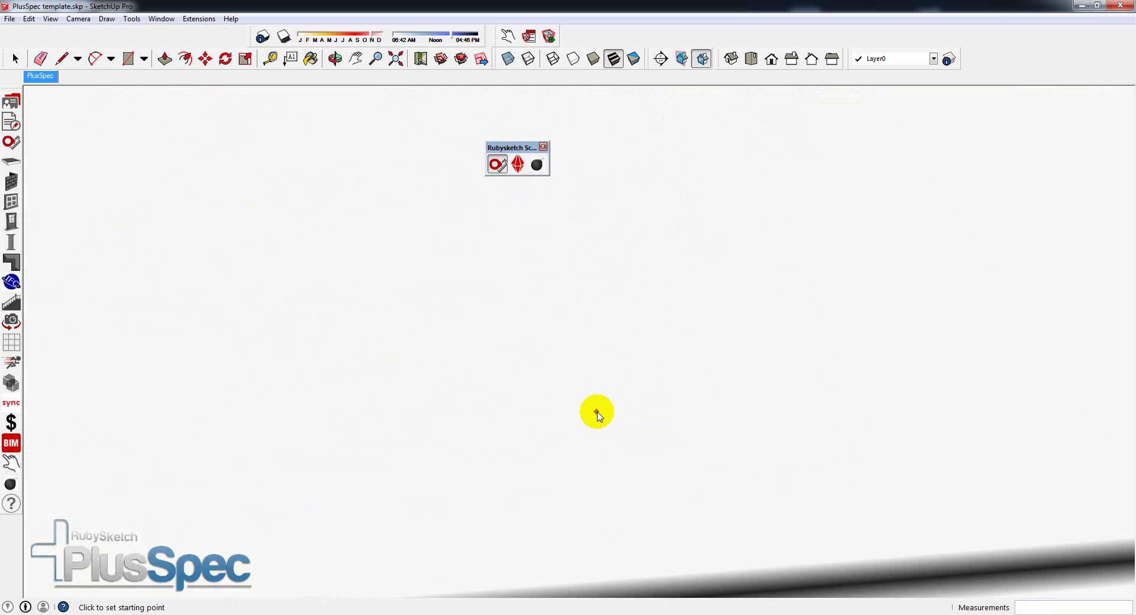
# Draw a check line along a plan dimension to confirm the rescaled lengths.
pyautogui.scroll(-5, 596, 421)
pyautogui.scroll(-6, 590, 406)
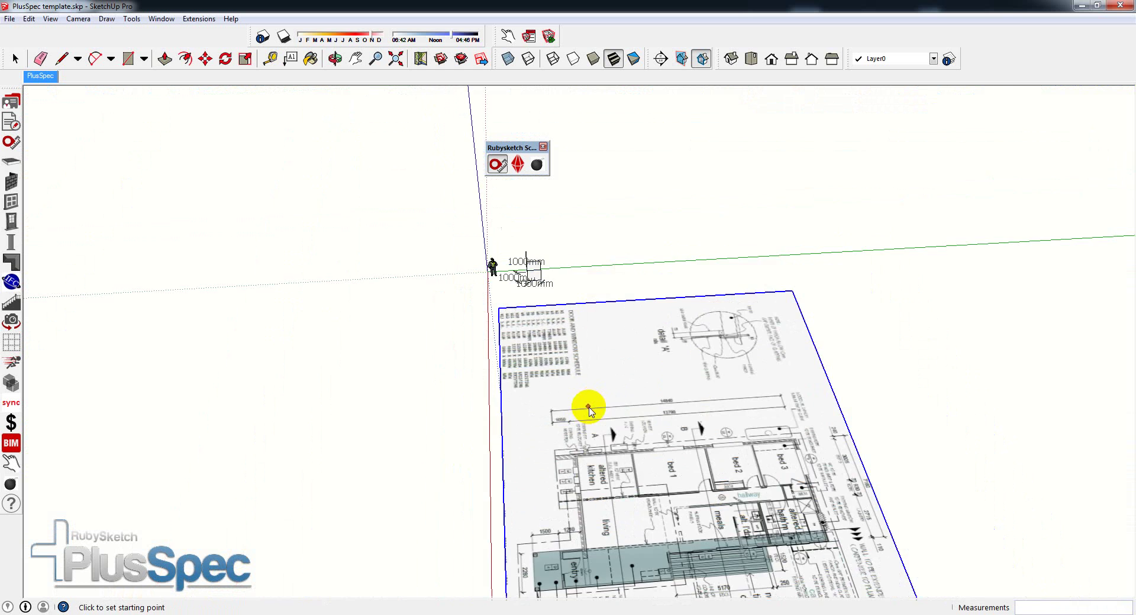
pyautogui.scroll(1, 560, 460)
pyautogui.scroll(10, 560, 460)
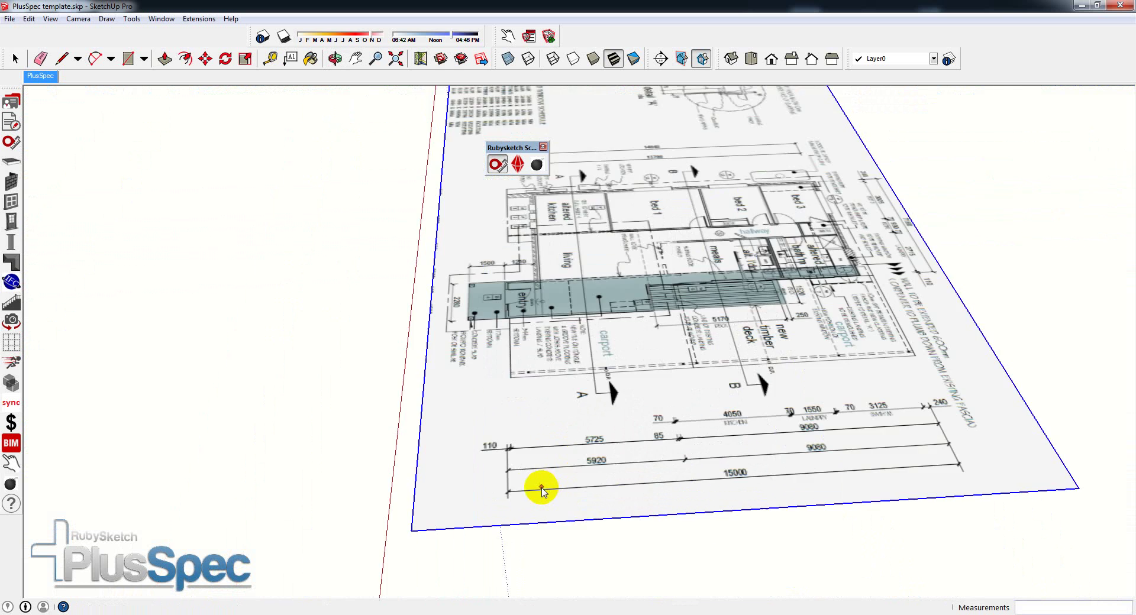
pyautogui.press('l')
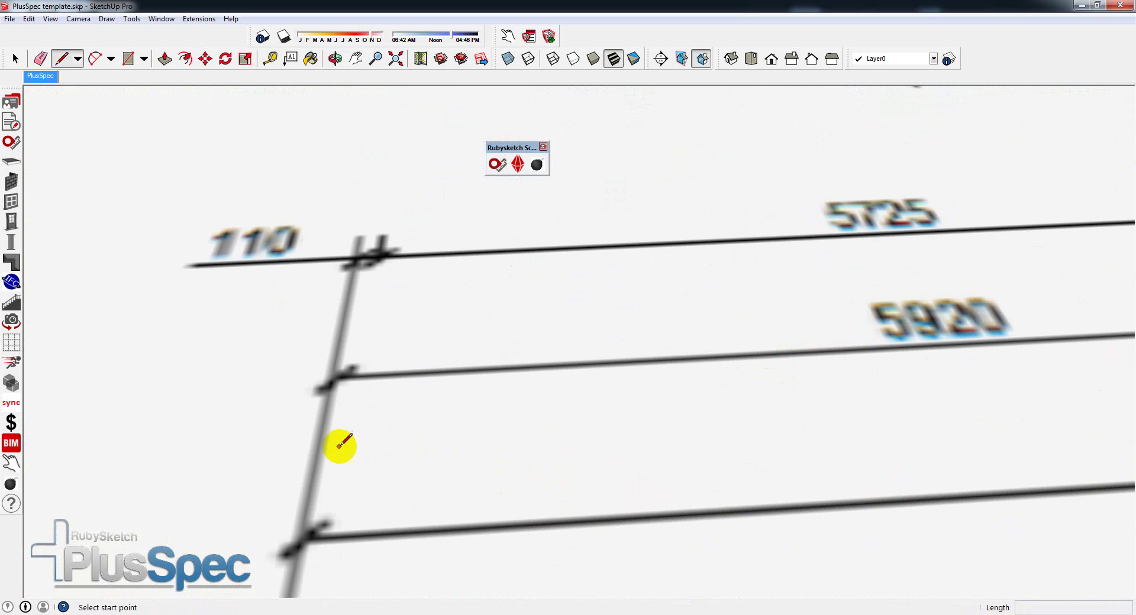
pyautogui.click(318, 445)
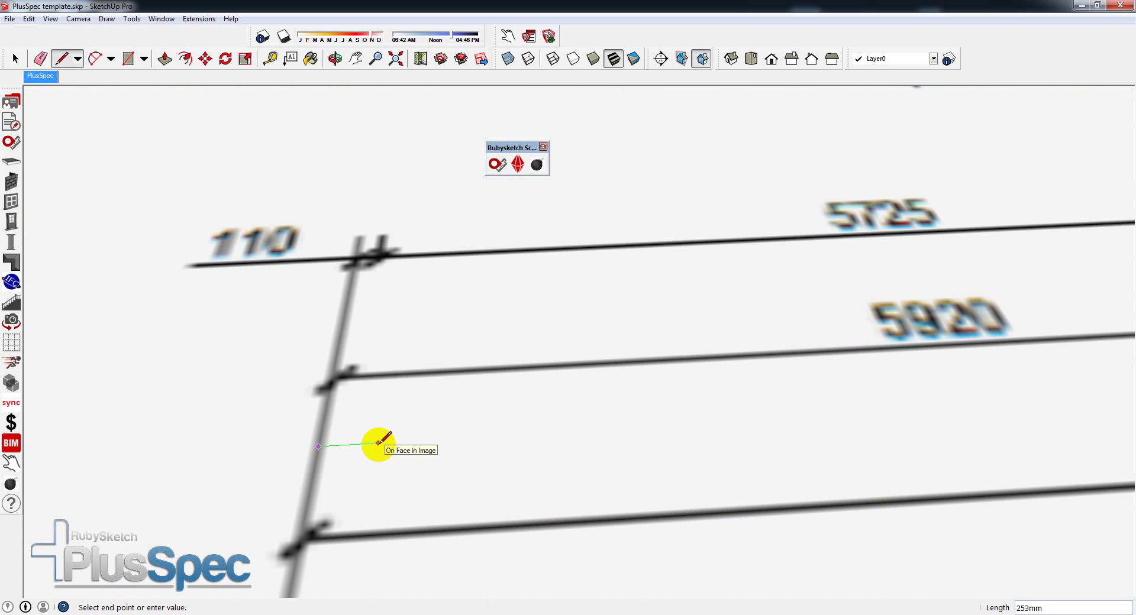
pyautogui.press('Return')
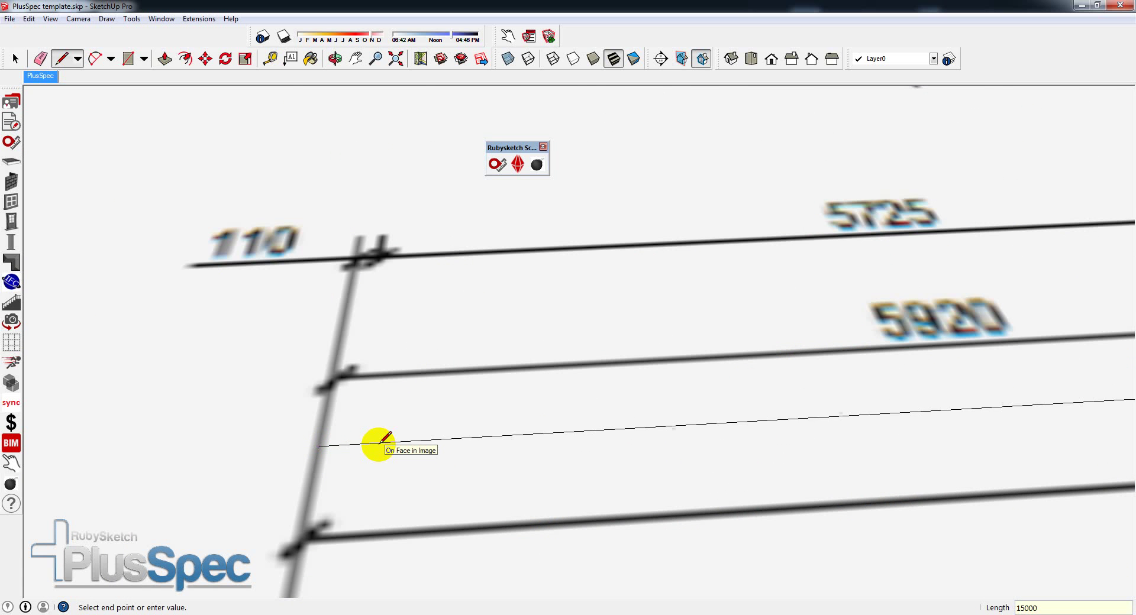
pyautogui.scroll(-5, 355, 450)
pyautogui.scroll(-3, 335, 442)
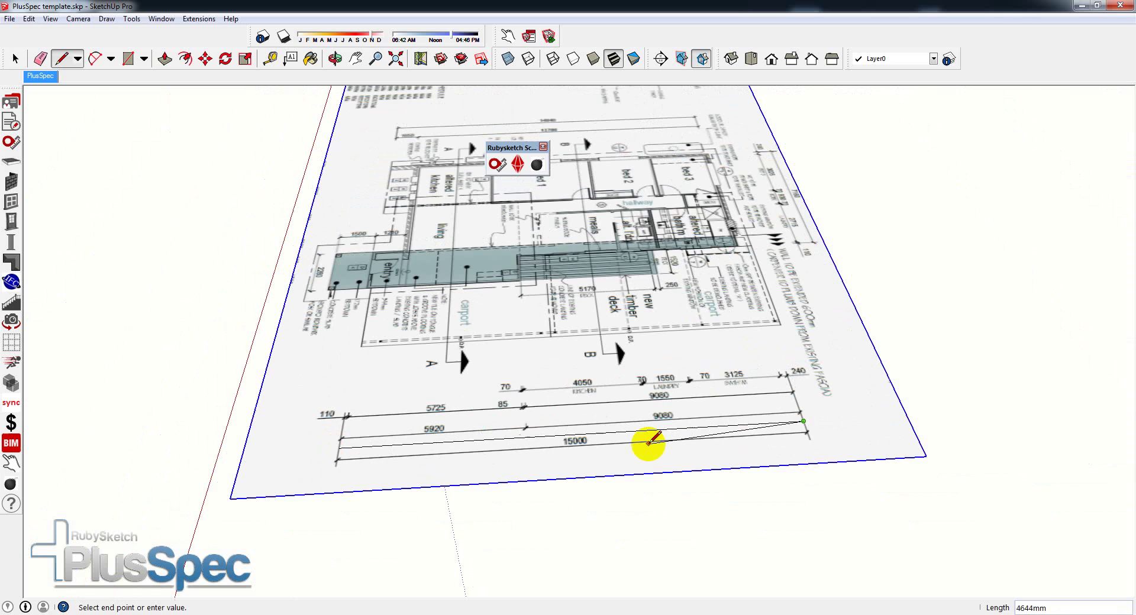
pyautogui.press('space')
# Check the 2715 laundry dimension with another line, then view the whole plan beside the cube.
pyautogui.moveTo(791, 414); pyautogui.dragTo(253, 401, button='middle')
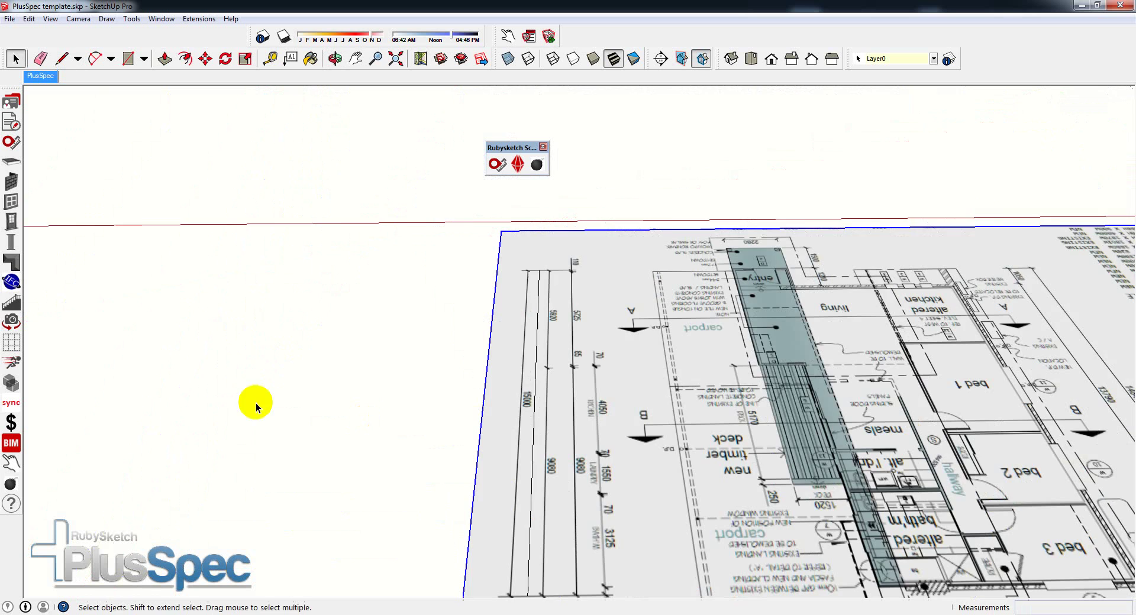
pyautogui.moveTo(793, 436); pyautogui.dragTo(522, 316, button='middle')
pyautogui.scroll(3, 553, 518)
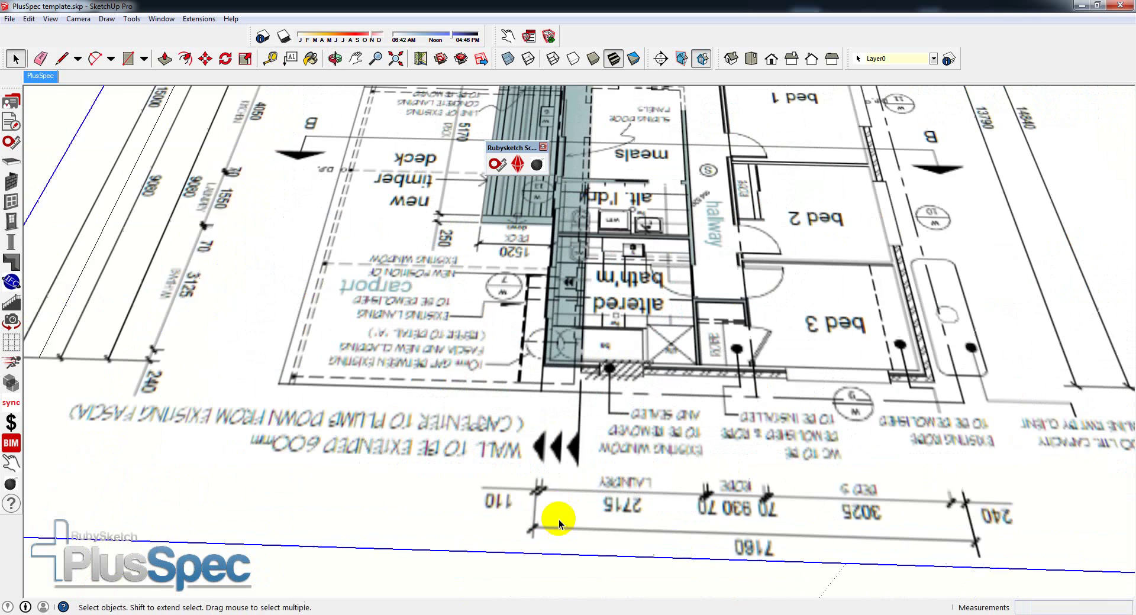
pyautogui.scroll(2, 553, 518)
pyautogui.press('l')
pyautogui.scroll(1, 551, 519)
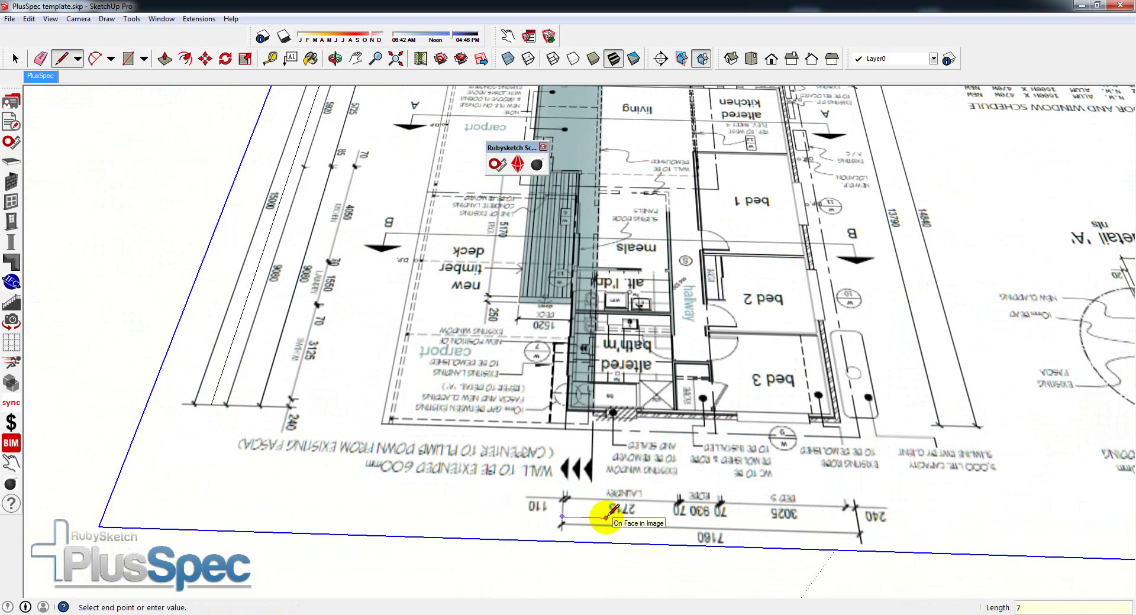
pyautogui.press('space')
pyautogui.scroll(-2, 686, 497)
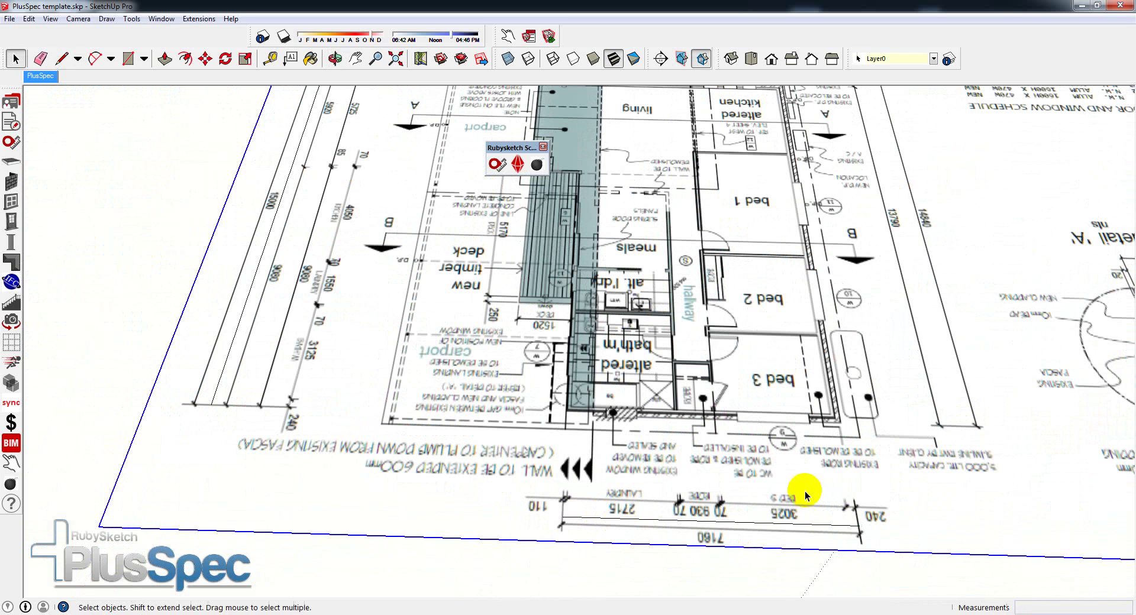
pyautogui.moveTo(687, 498); pyautogui.dragTo(672, 420, button='middle')
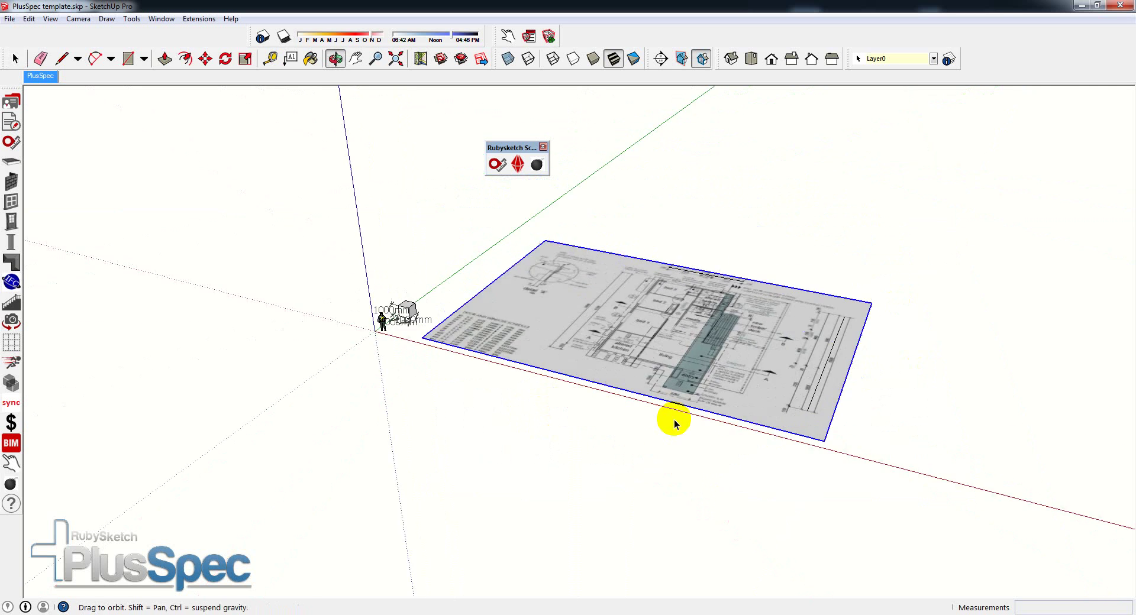
# Scale the whole cube from its bottom-front corner to 2500 mm per side.
pyautogui.scroll(6, 367, 324)
pyautogui.scroll(5, 427, 338)
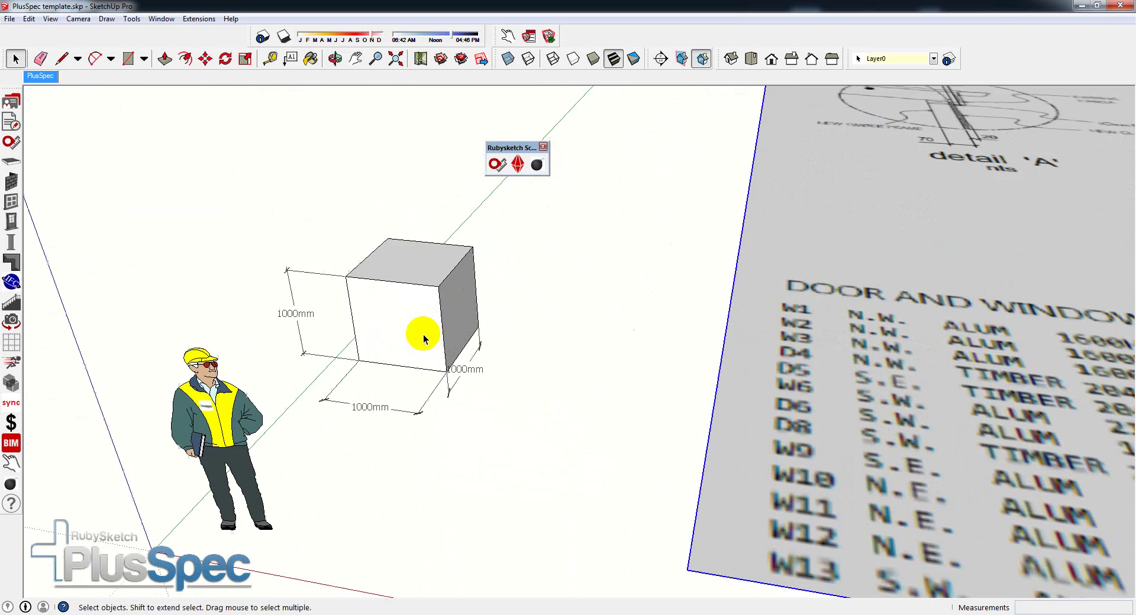
pyautogui.moveTo(423, 338)
pyautogui.mouseDown(button='middle')
pyautogui.moveTo(498, 398)
pyautogui.moveTo(431, 339)
pyautogui.mouseUp(button='middle')
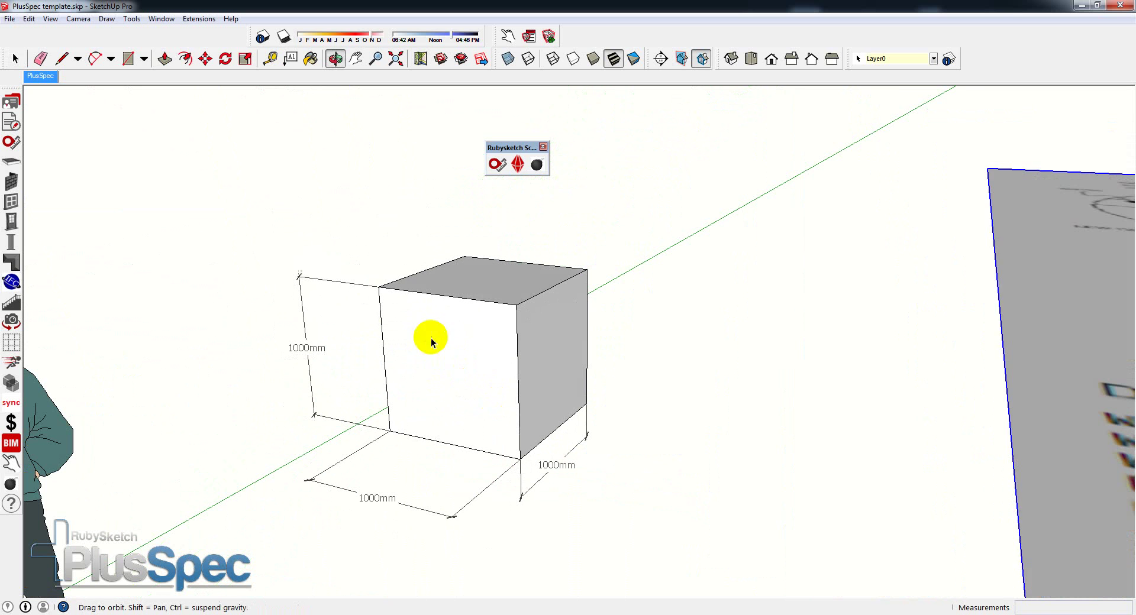
pyautogui.tripleClick(470, 357)
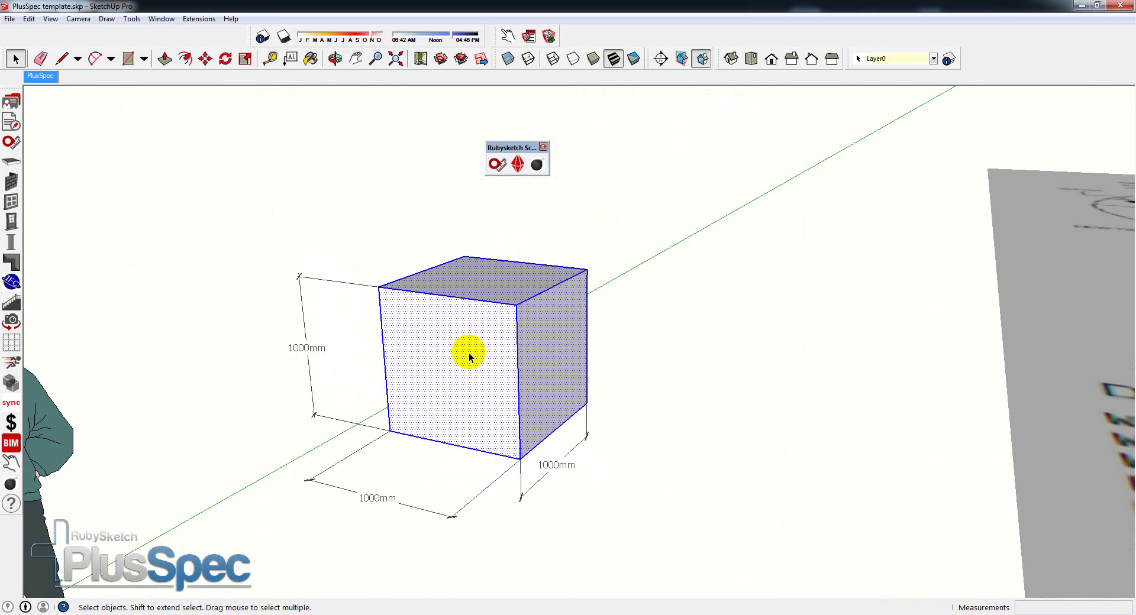
pyautogui.click(497, 164)
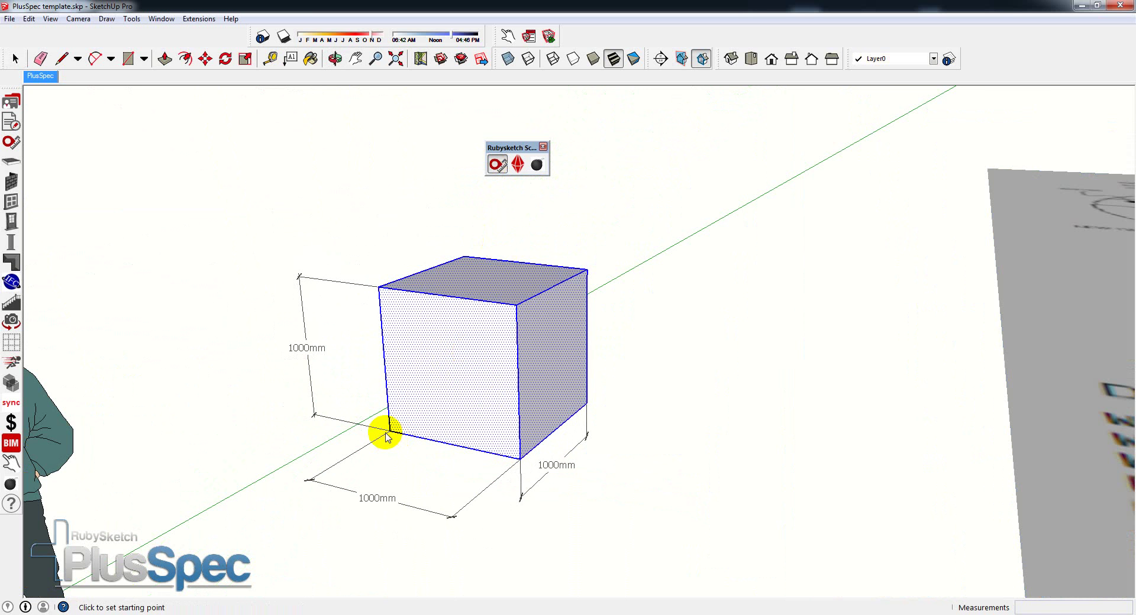
pyautogui.click(519, 459)
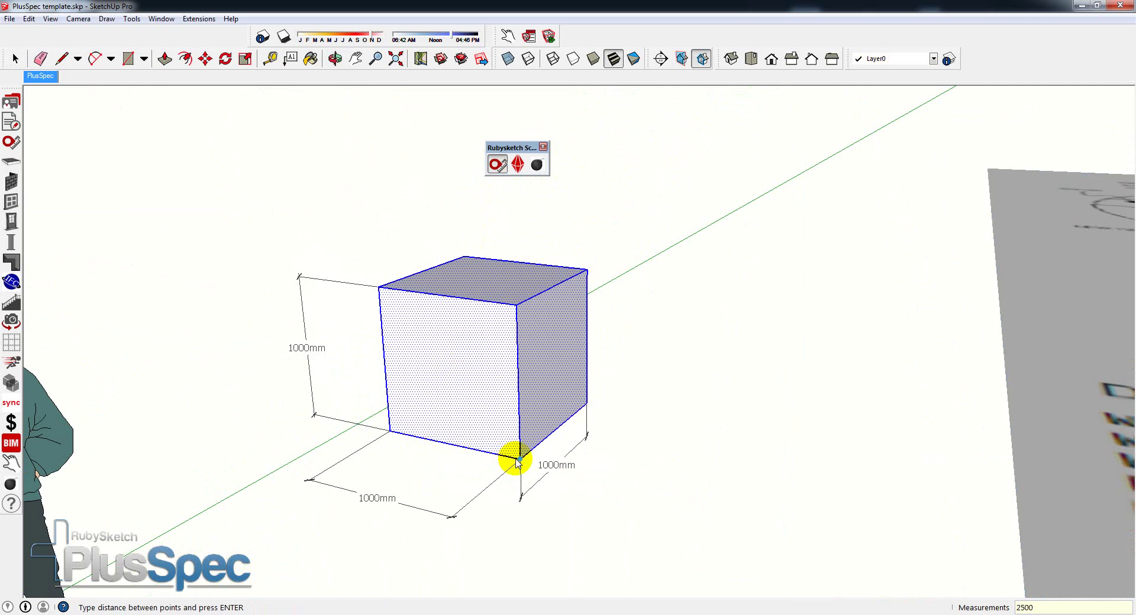
pyautogui.press('Return')
# View the cube and whole floor plan, then open the RubySketch online model library.
pyautogui.scroll(-8, 545, 373)
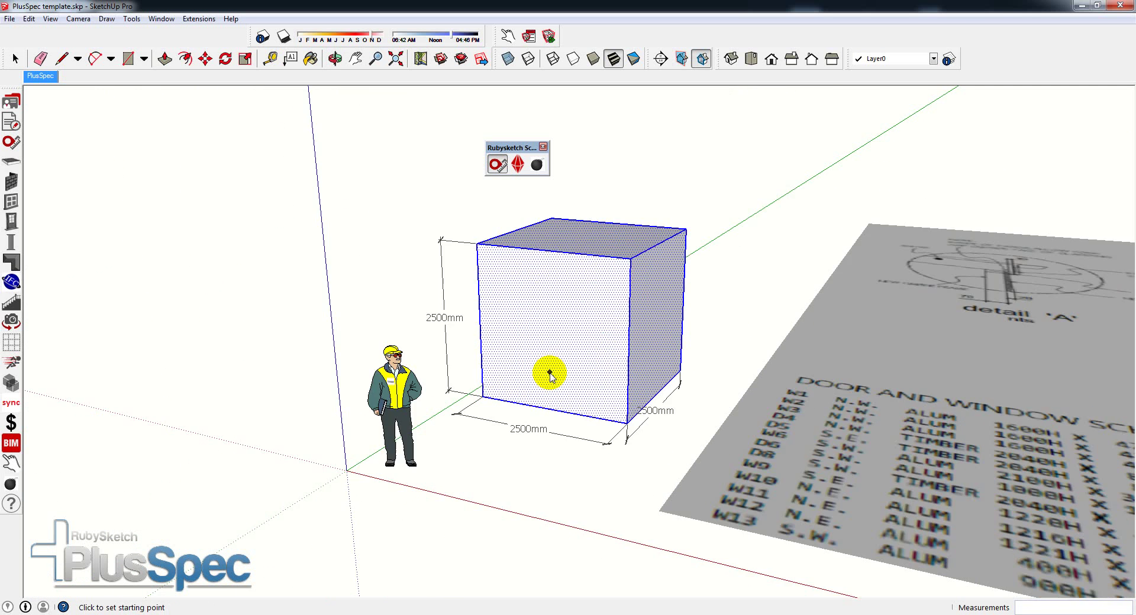
pyautogui.moveTo(545, 373); pyautogui.dragTo(348, 450, button='middle')
pyautogui.moveTo(708, 373); pyautogui.dragTo(506, 354, button='middle')
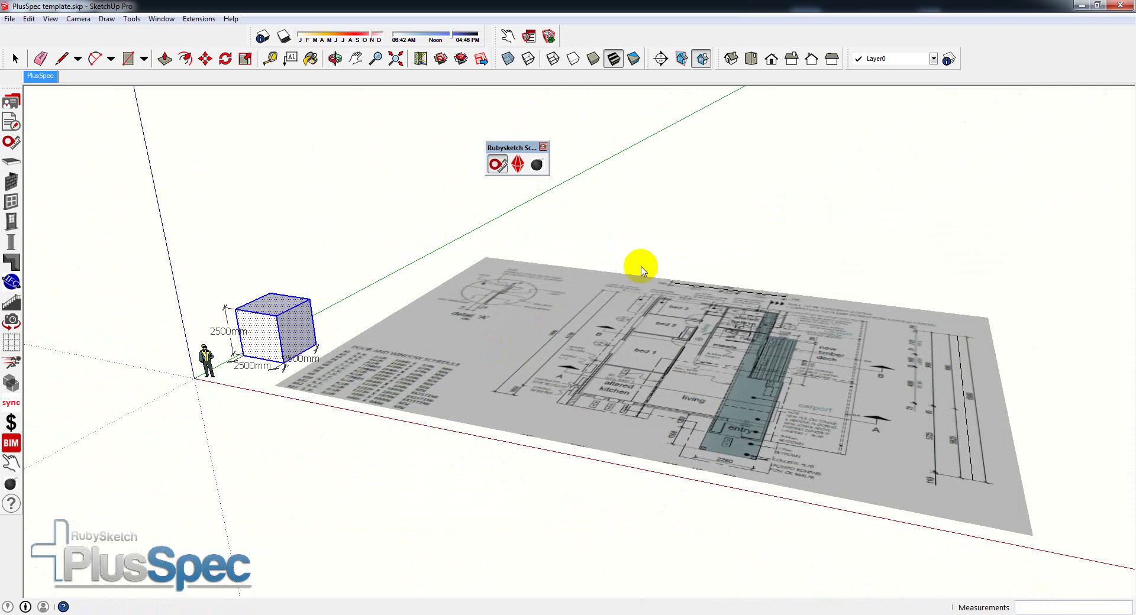
pyautogui.click(521, 169)
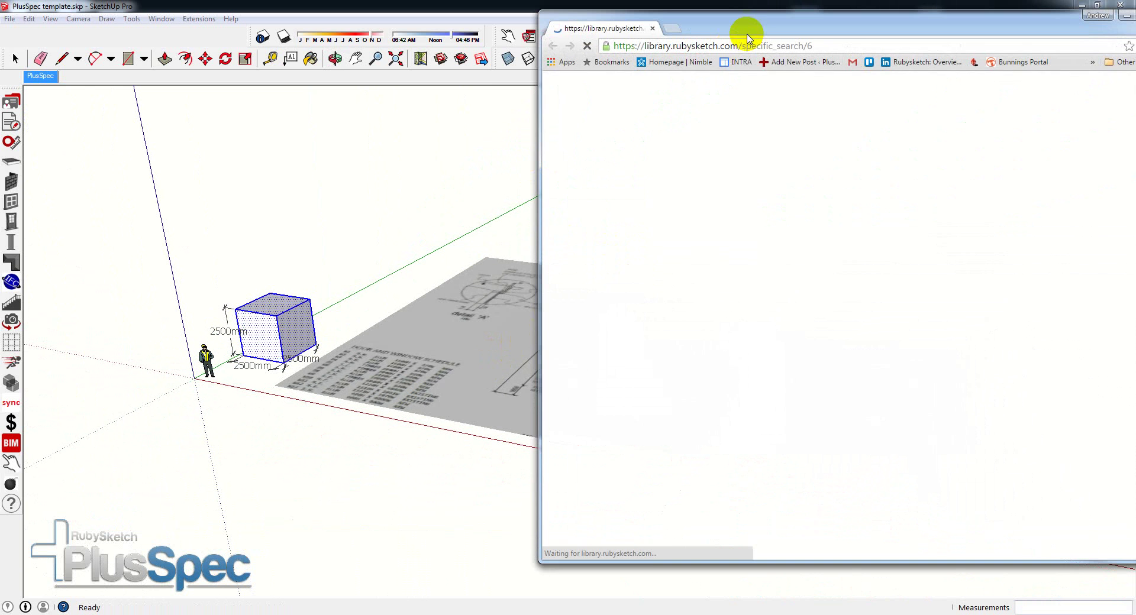
# Open the Hunter Pacific EM-E Ceiling Fan page and drag its model toward SketchUp.
pyautogui.moveTo(752, 27); pyautogui.dragTo(648, 27)
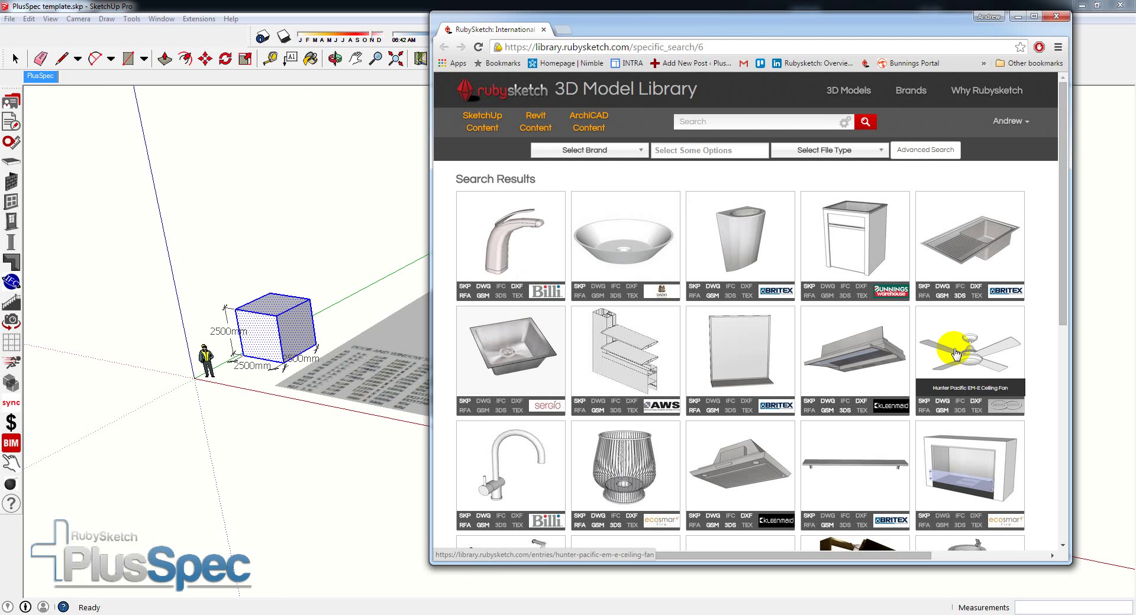
pyautogui.click(1006, 122)
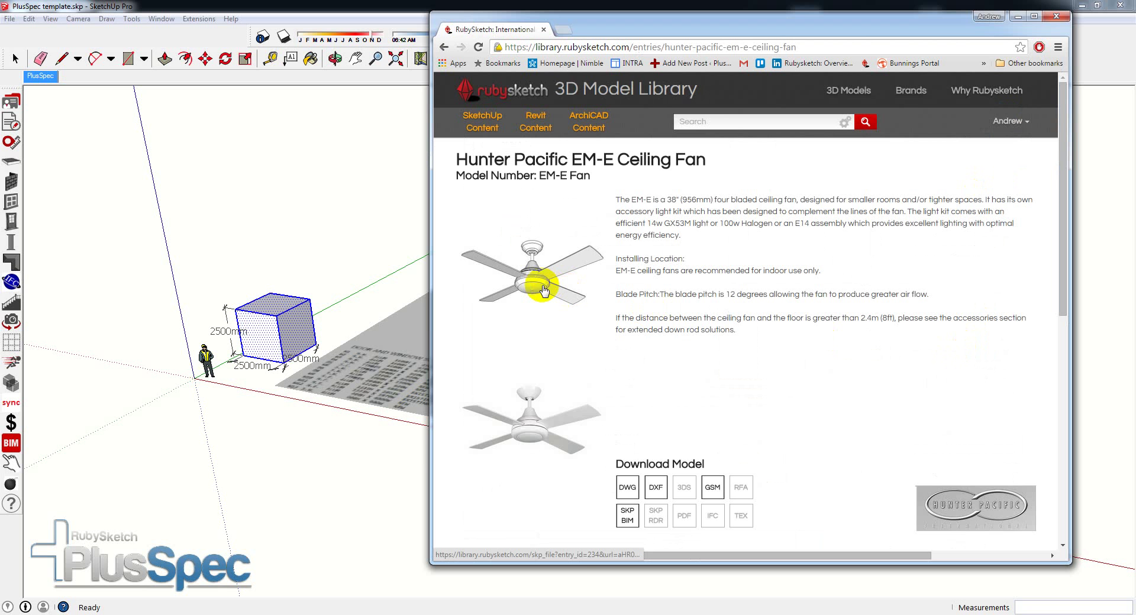
pyautogui.moveTo(542, 286)
pyautogui.mouseDown()
pyautogui.moveTo(391, 288)
pyautogui.moveTo(614, 219)
pyautogui.mouseUp()
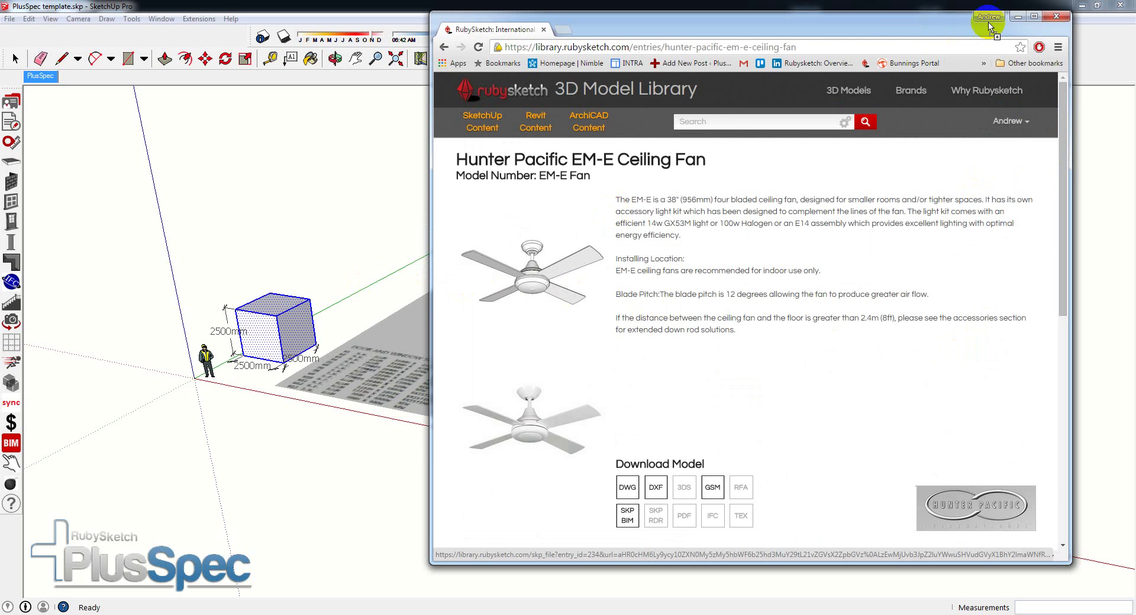
pyautogui.moveTo(1013, 25)
pyautogui.mouseDown()
pyautogui.moveTo(721, 140)
pyautogui.moveTo(1019, 34)
pyautogui.mouseUp()
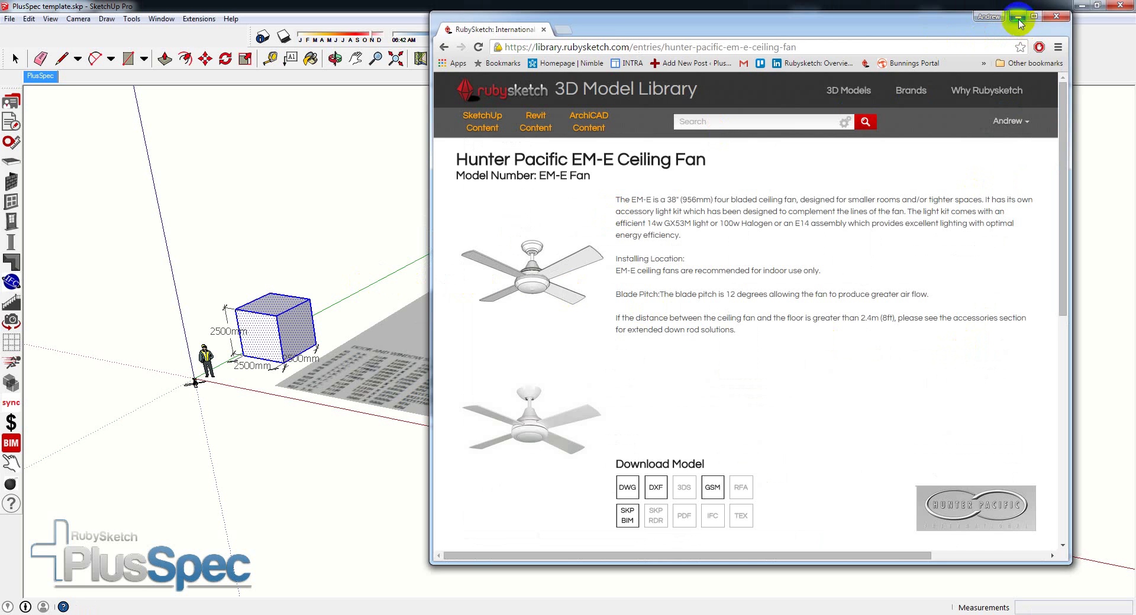
# Place the Hunter Pacific EM-E ceiling fan just above the floor plan near detail A.
pyautogui.click(1019, 18)
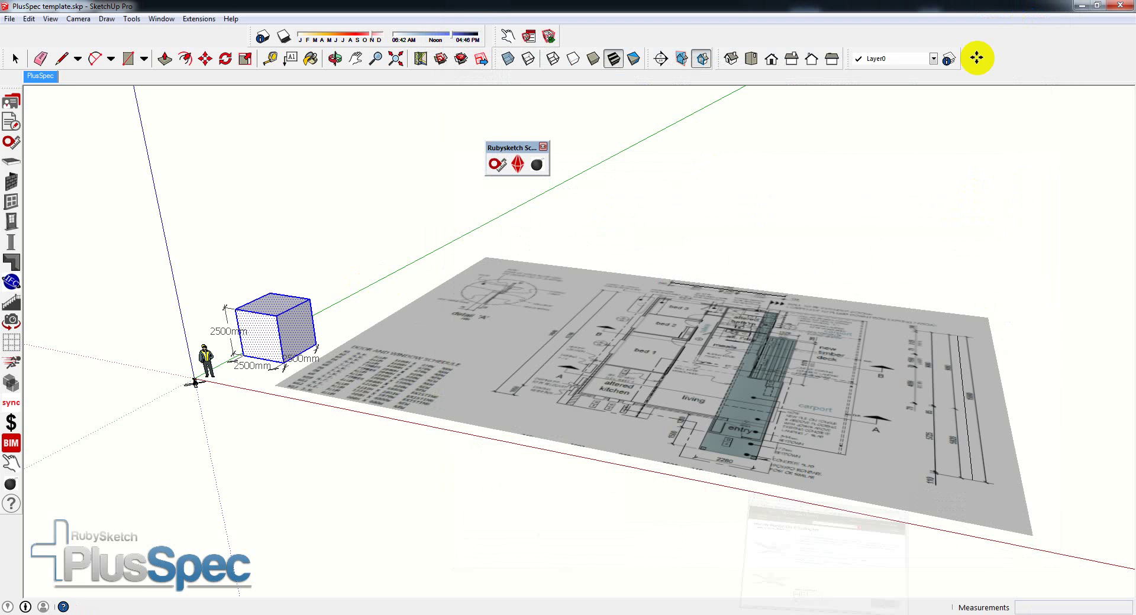
pyautogui.click(432, 275)
pyautogui.scroll(10, 434, 276)
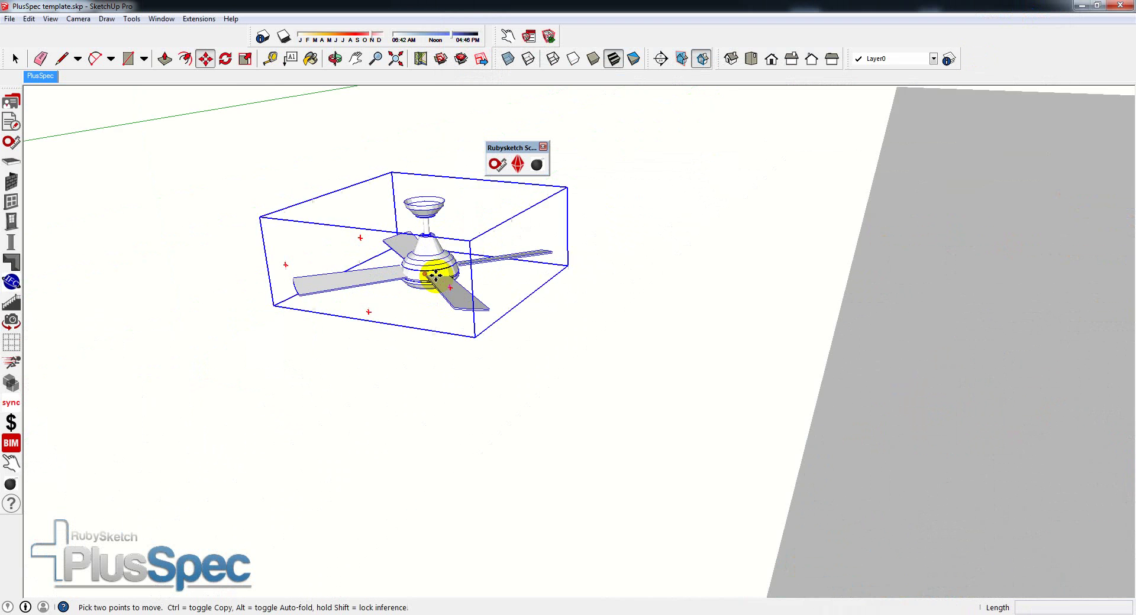
pyautogui.scroll(5, 436, 274)
pyautogui.moveTo(436, 274); pyautogui.dragTo(464, 249, button='middle')
pyautogui.scroll(-3, 471, 259)
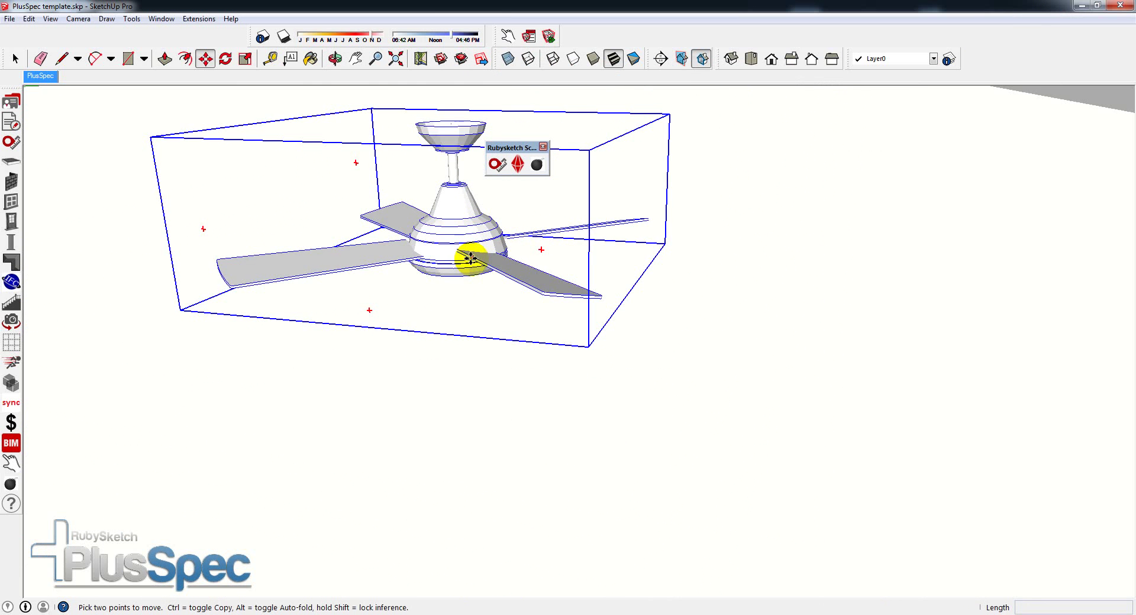
pyautogui.scroll(-8, 471, 259)
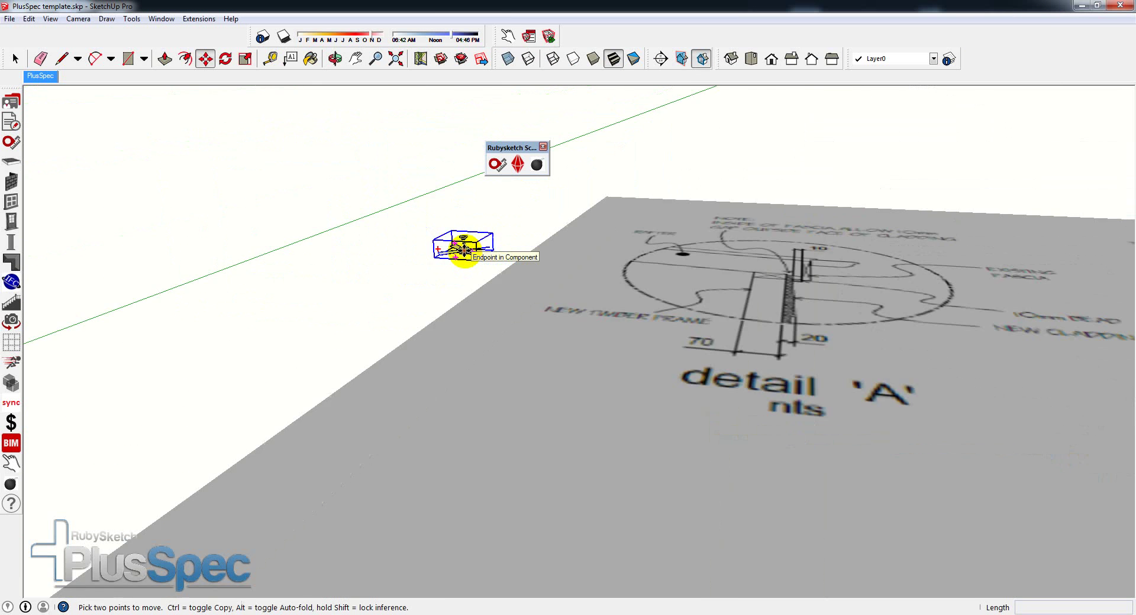
pyautogui.scroll(-10, 464, 248)
pyautogui.moveTo(500, 256); pyautogui.dragTo(451, 279, button='middle')
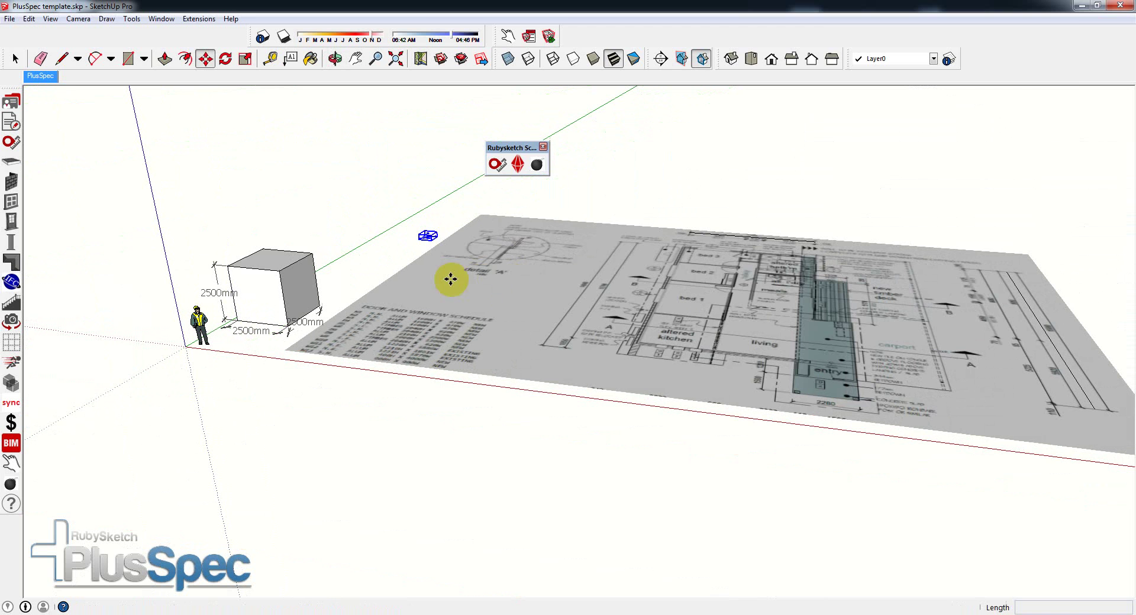
# Find and open the Instyle Frameless Shower page in the RubySketch library.
pyautogui.click(517, 166)
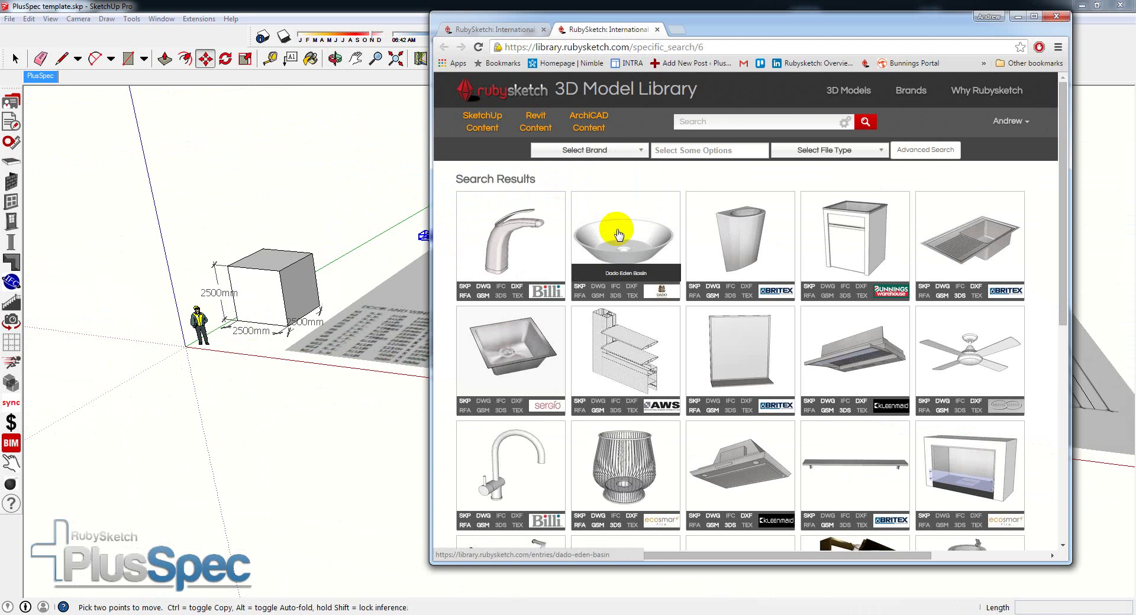
pyautogui.scroll(-2, 616, 236)
pyautogui.scroll(-2, 619, 235)
pyautogui.scroll(-2, 619, 240)
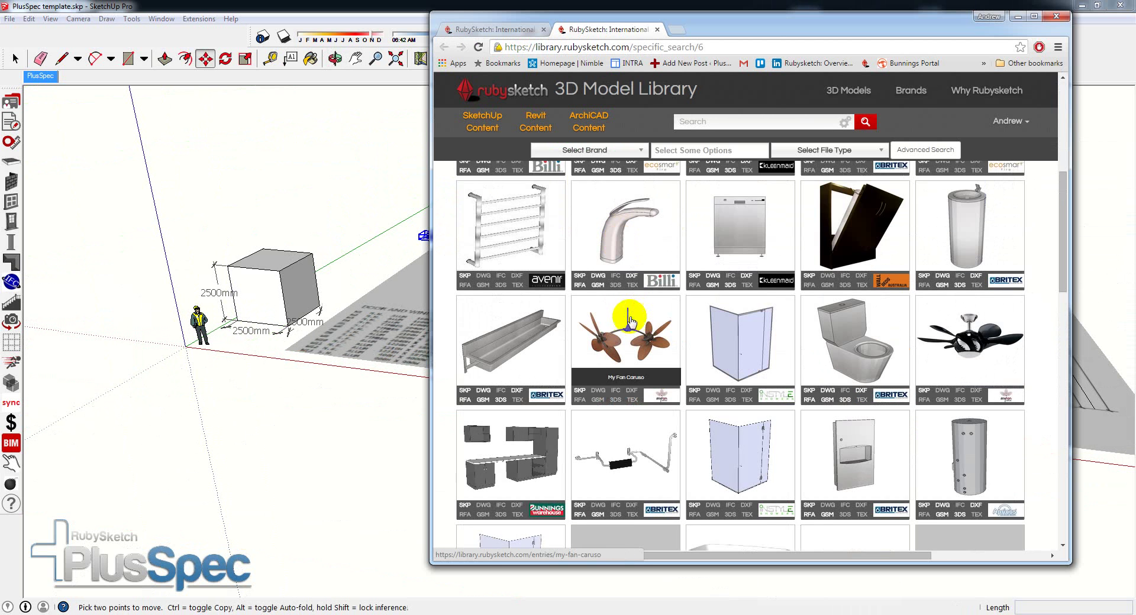
pyautogui.scroll(-3, 630, 319)
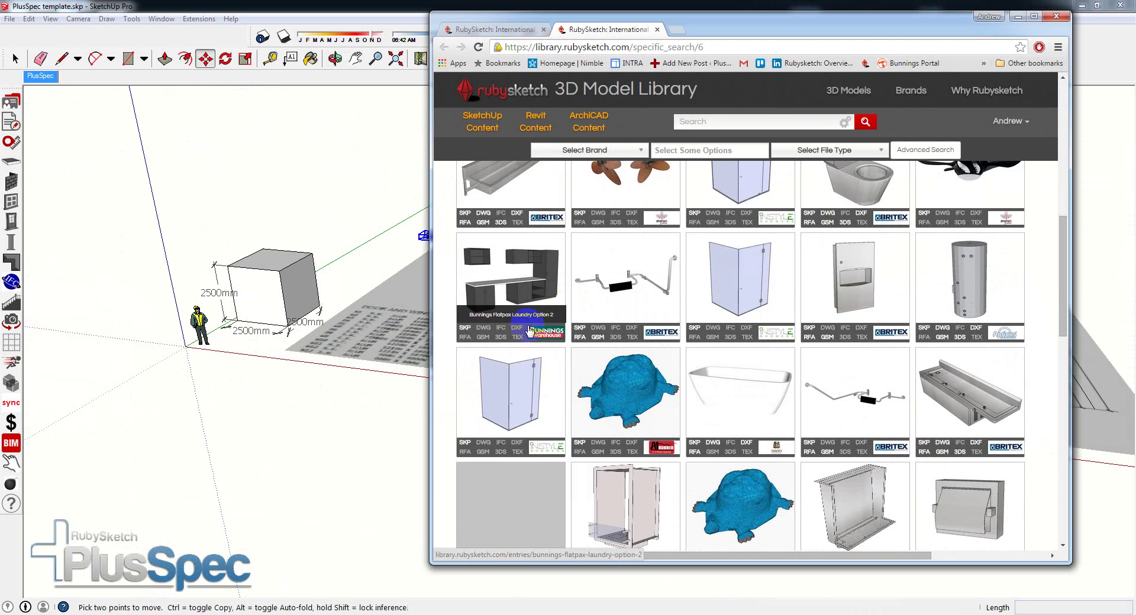
pyautogui.click(542, 368)
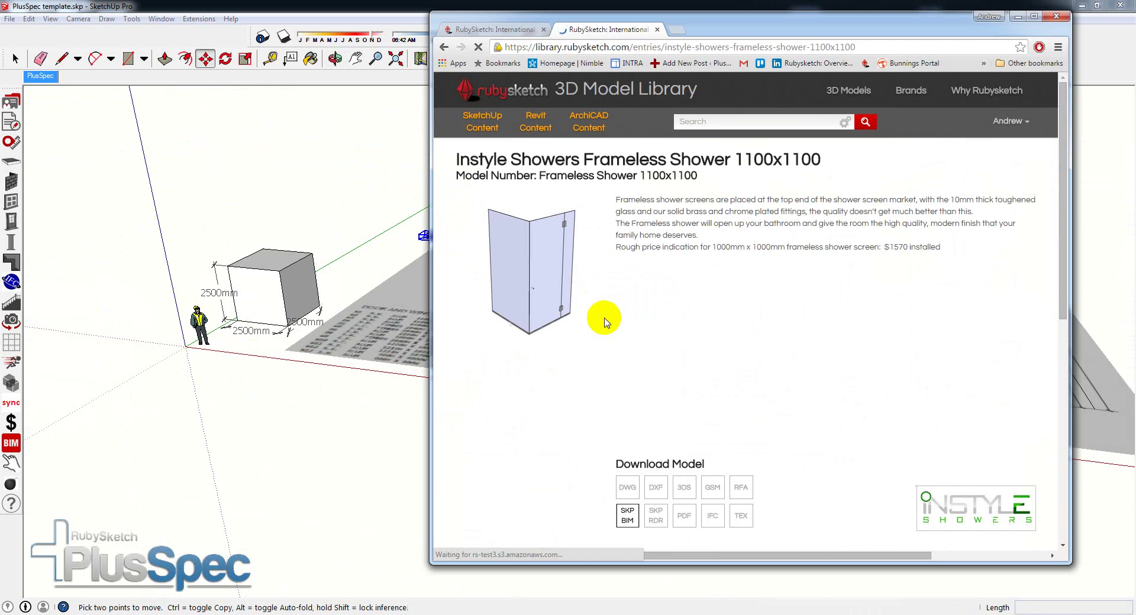
# Download the shower as SKP BIM and place it on the ground near the cube.
pyautogui.scroll(-2, 601, 317)
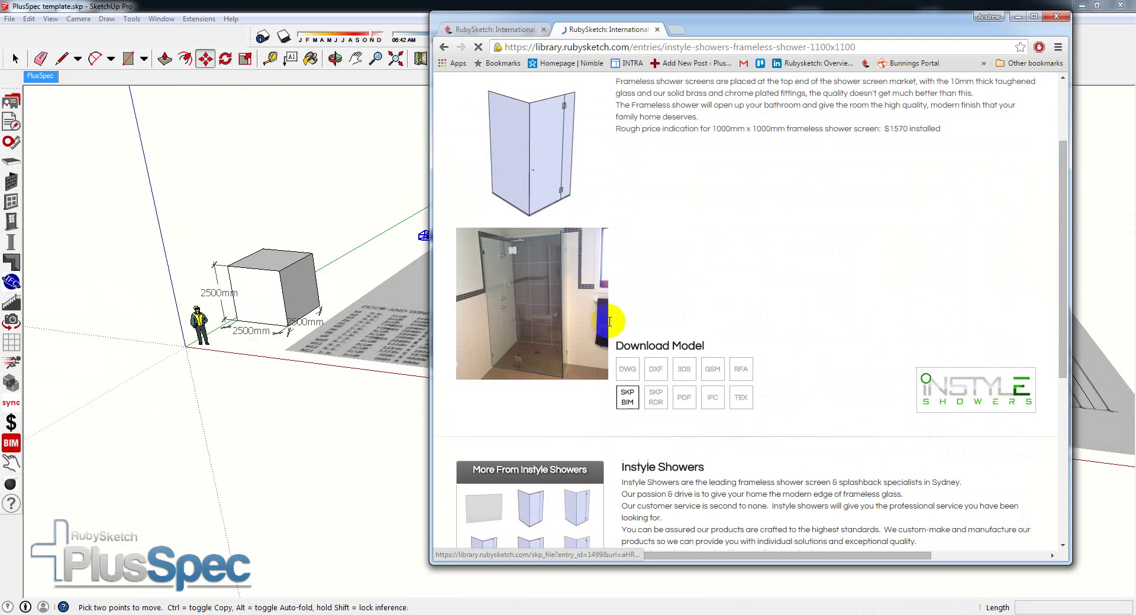
pyautogui.click(627, 398)
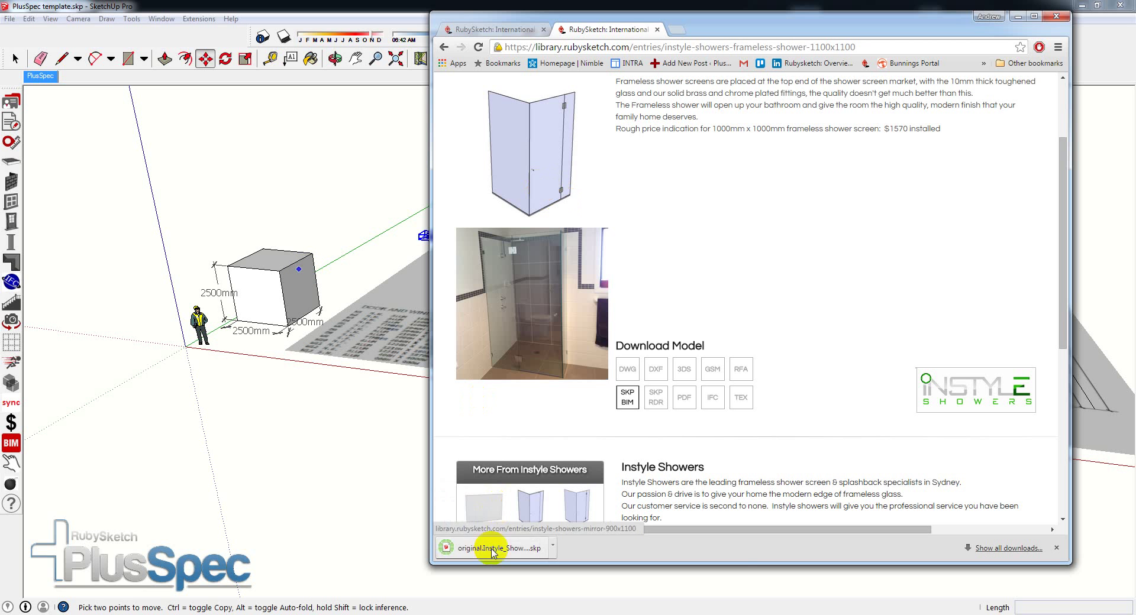
pyautogui.moveTo(489, 555)
pyautogui.mouseDown()
pyautogui.moveTo(434, 521)
pyautogui.moveTo(432, 470)
pyautogui.mouseUp()
pyautogui.click(332, 455)
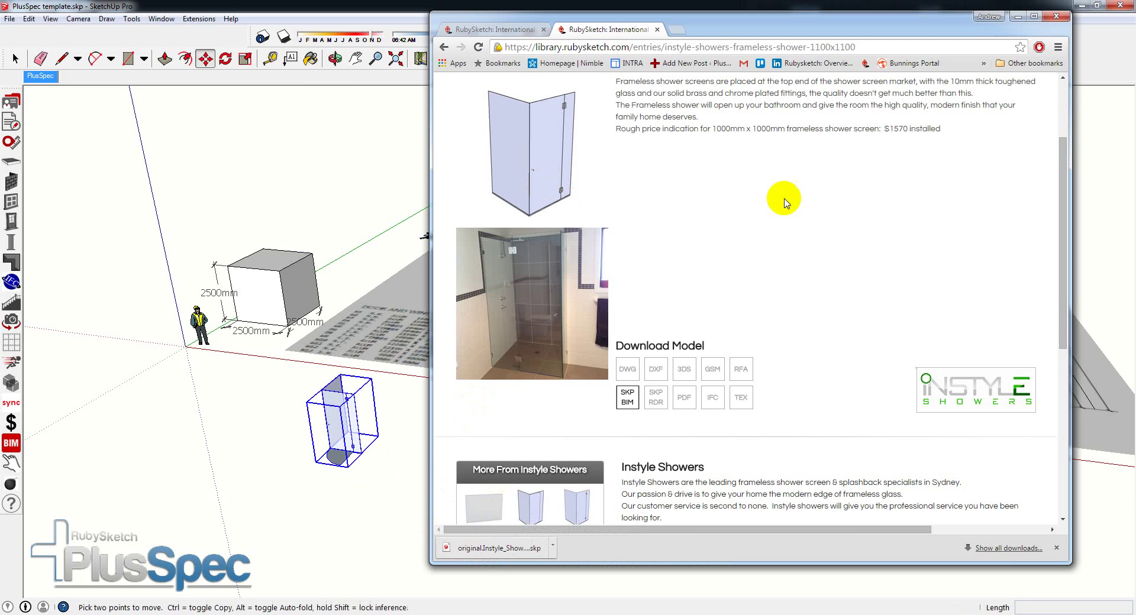
# Hide the browser, look around the new shower, and float the Dynamic Components toolbar.
pyautogui.click(1017, 20)
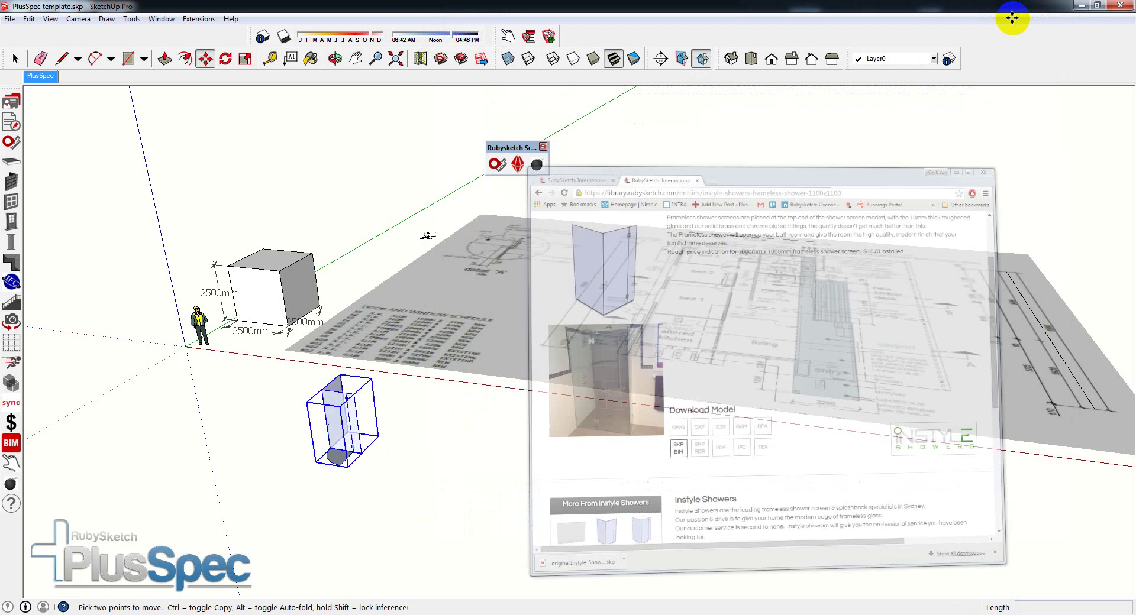
pyautogui.moveTo(330, 436); pyautogui.dragTo(597, 377, button='middle')
pyautogui.scroll(3, 336, 438)
pyautogui.scroll(-6, 597, 377)
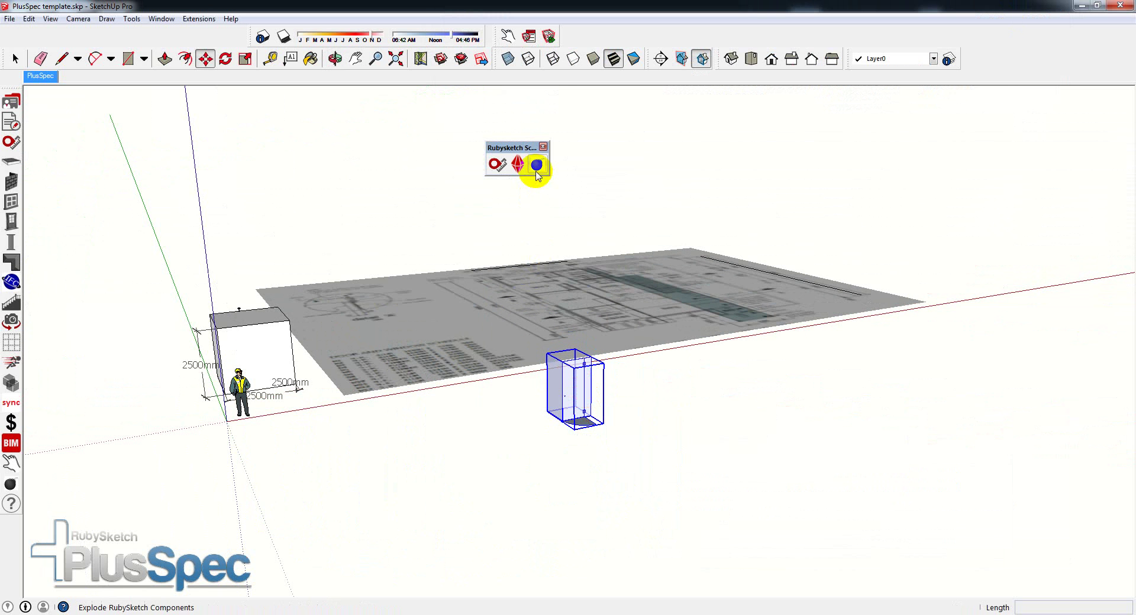
pyautogui.scroll(1, 553, 250)
pyautogui.scroll(4, 583, 431)
pyautogui.scroll(-2, 521, 409)
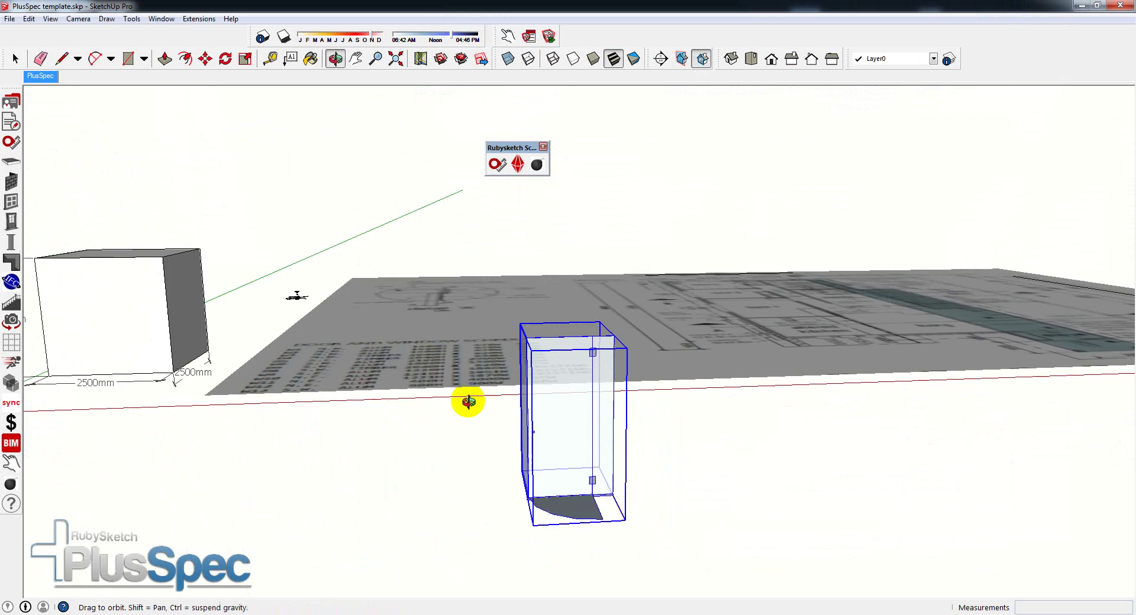
pyautogui.moveTo(467, 400); pyautogui.dragTo(382, 414, button='middle')
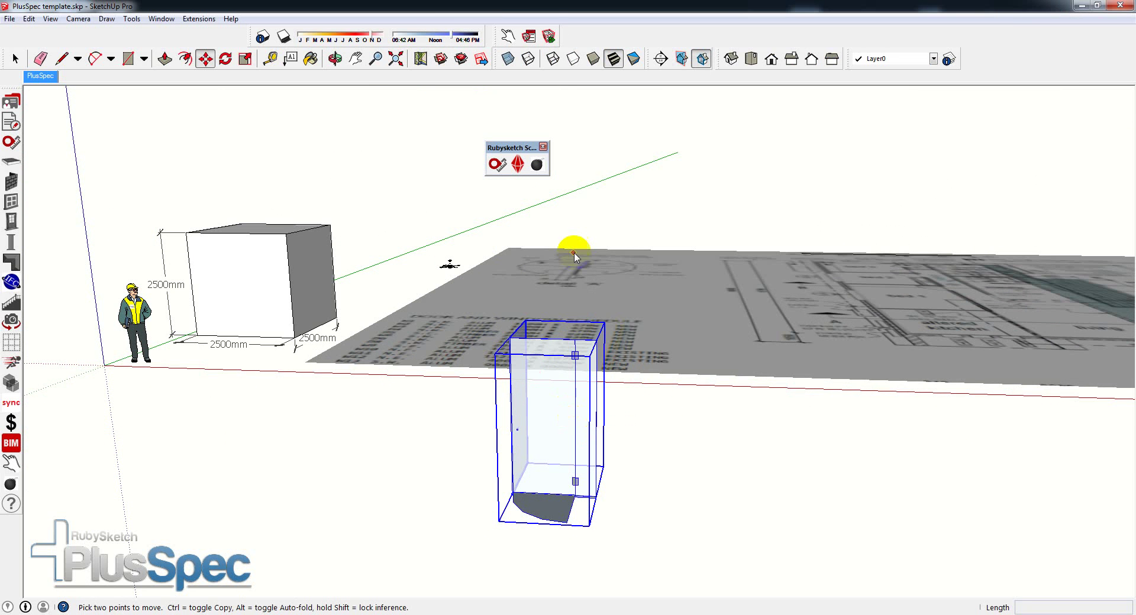
pyautogui.moveTo(495, 36); pyautogui.dragTo(754, 233)
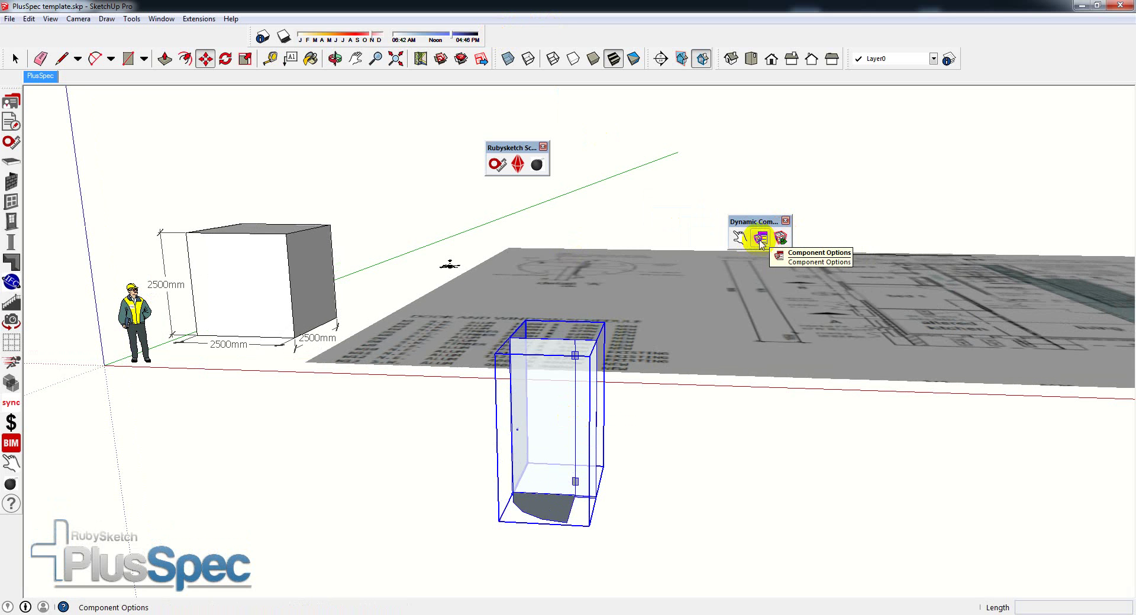
# Explode the shower out of its RubySketch delivery container.
pyautogui.click(761, 240)
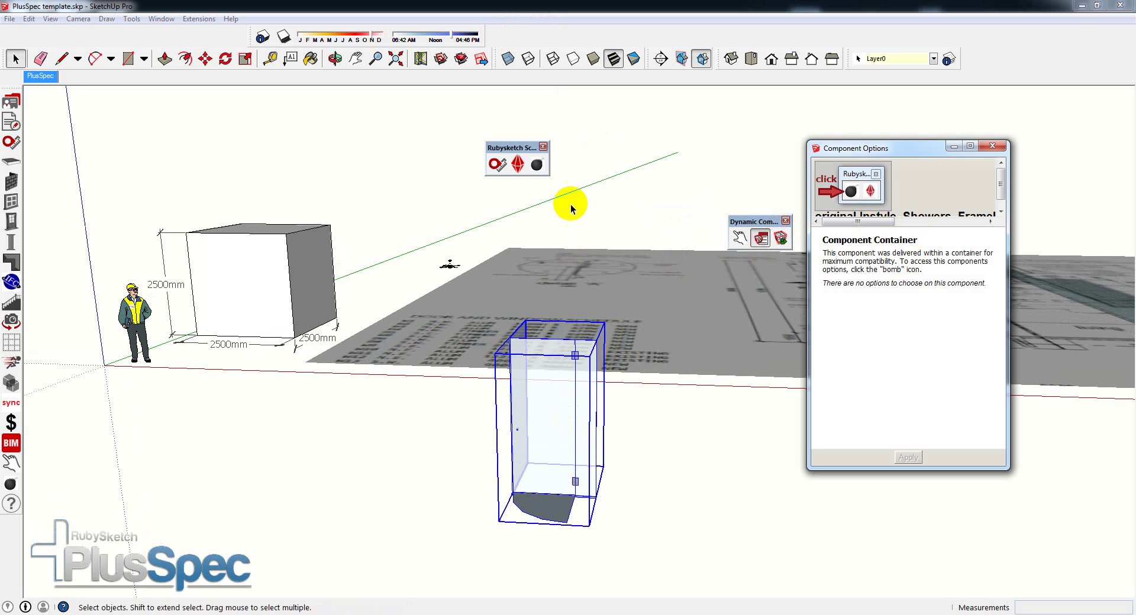
pyautogui.click(536, 165)
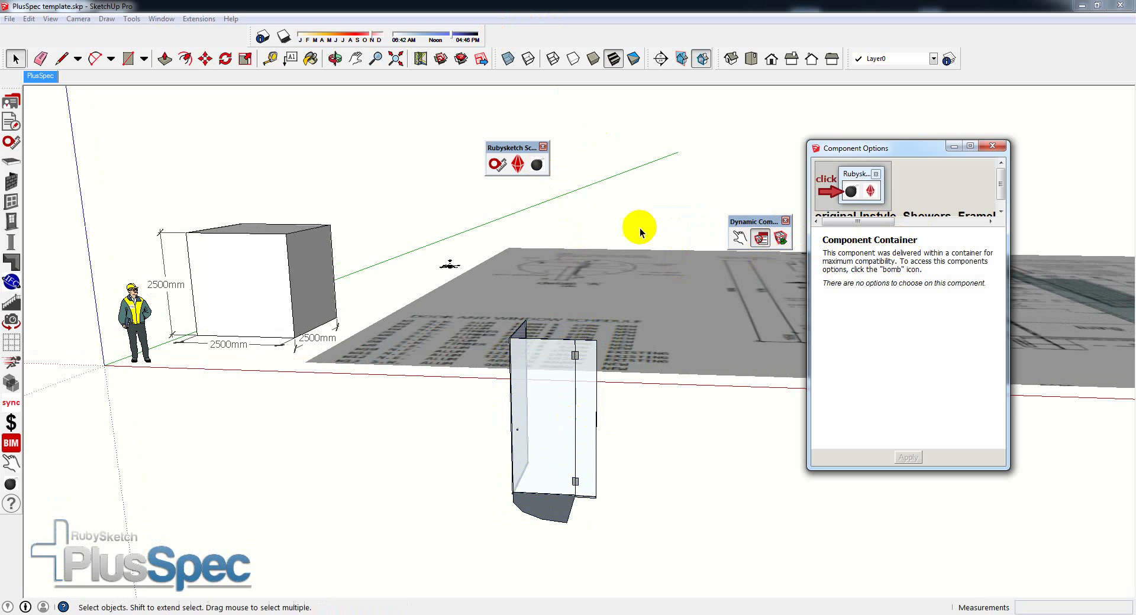
pyautogui.click(993, 147)
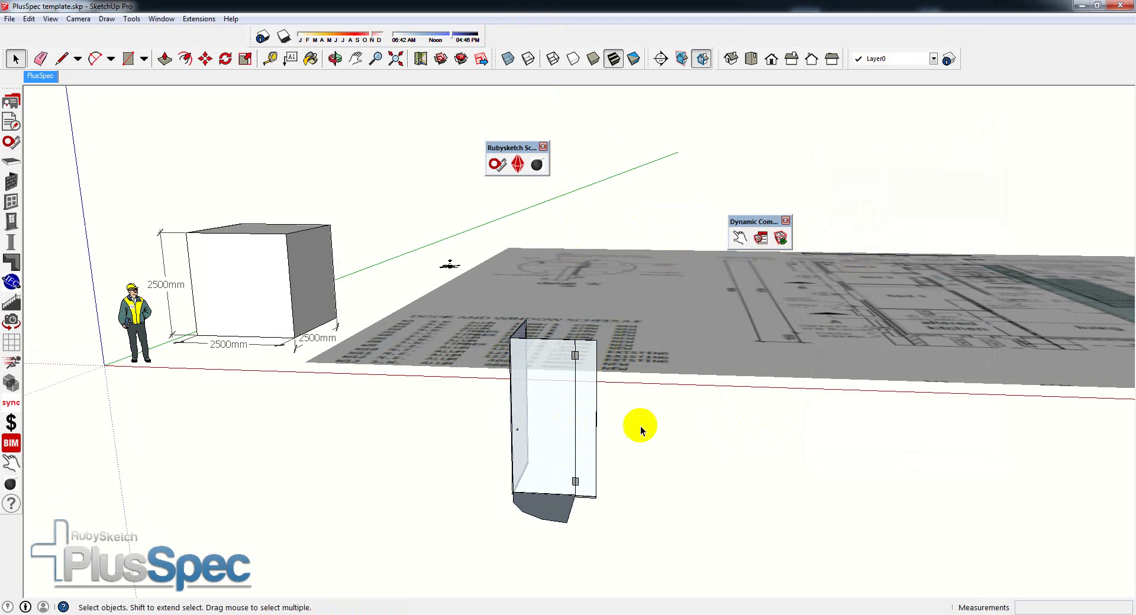
# Set the shower's Size (mm) to 900x900 in Component Options and apply it.
pyautogui.click(761, 239)
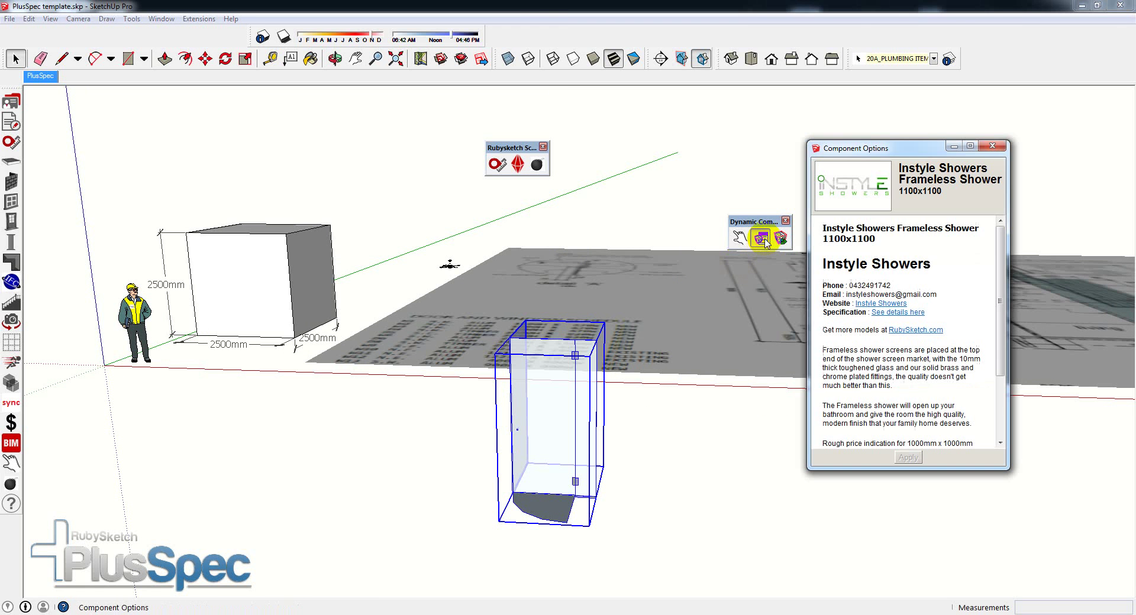
pyautogui.moveTo(997, 287); pyautogui.dragTo(997, 348)
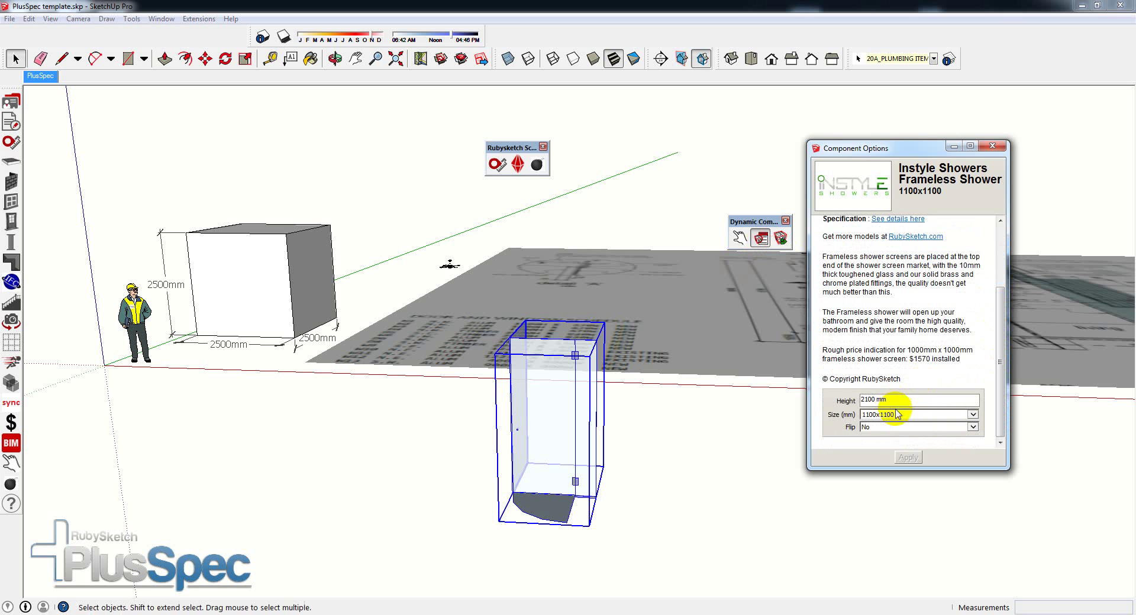
pyautogui.click(973, 415)
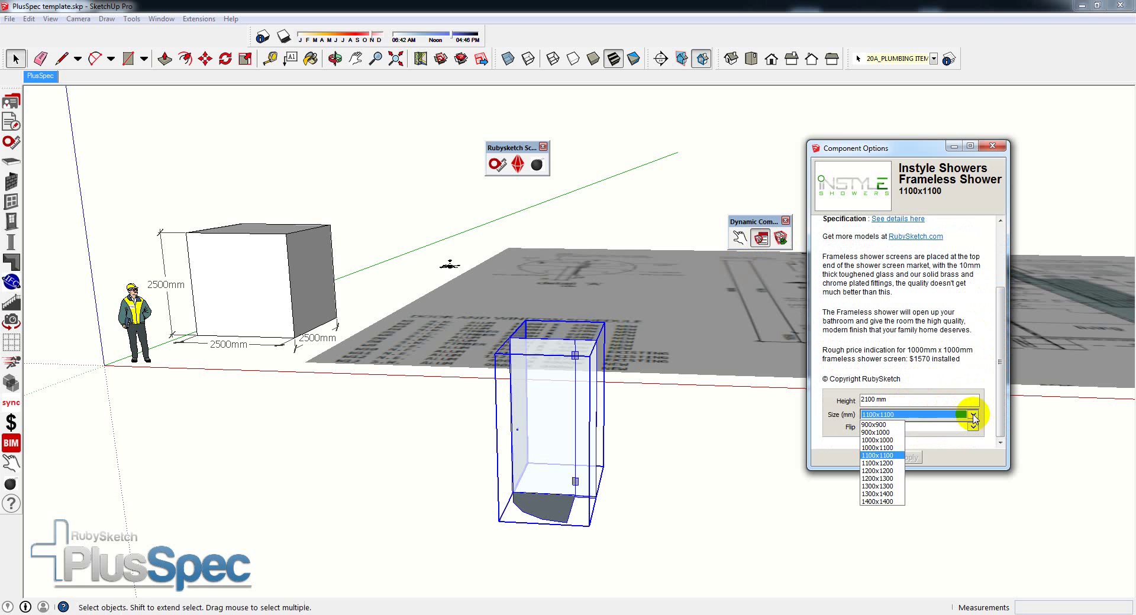
pyautogui.click(878, 431)
pyautogui.click(907, 456)
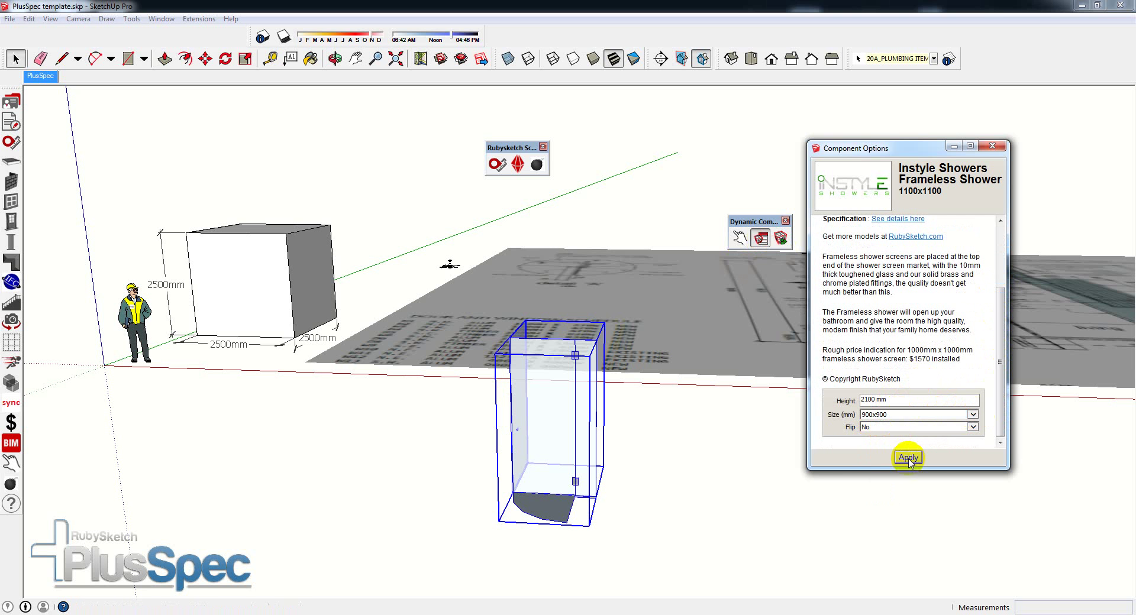
# Select the ceiling fan and show its Component Options instead of the shower's.
pyautogui.moveTo(558, 455); pyautogui.dragTo(570, 304, button='middle')
pyautogui.scroll(6, 571, 304)
pyautogui.scroll(5, 571, 304)
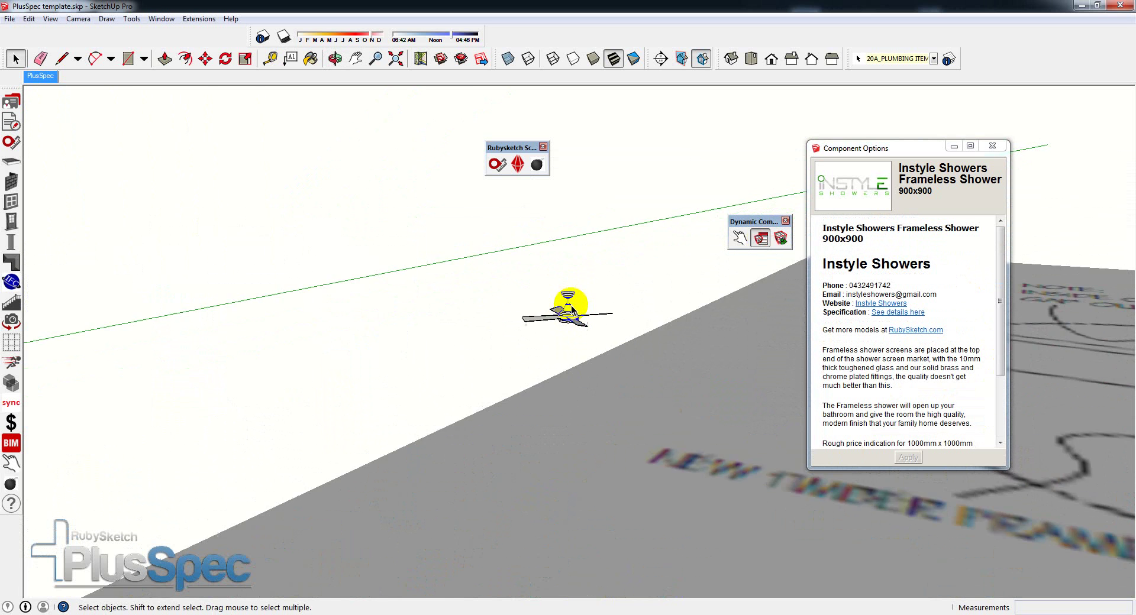
pyautogui.click(573, 316)
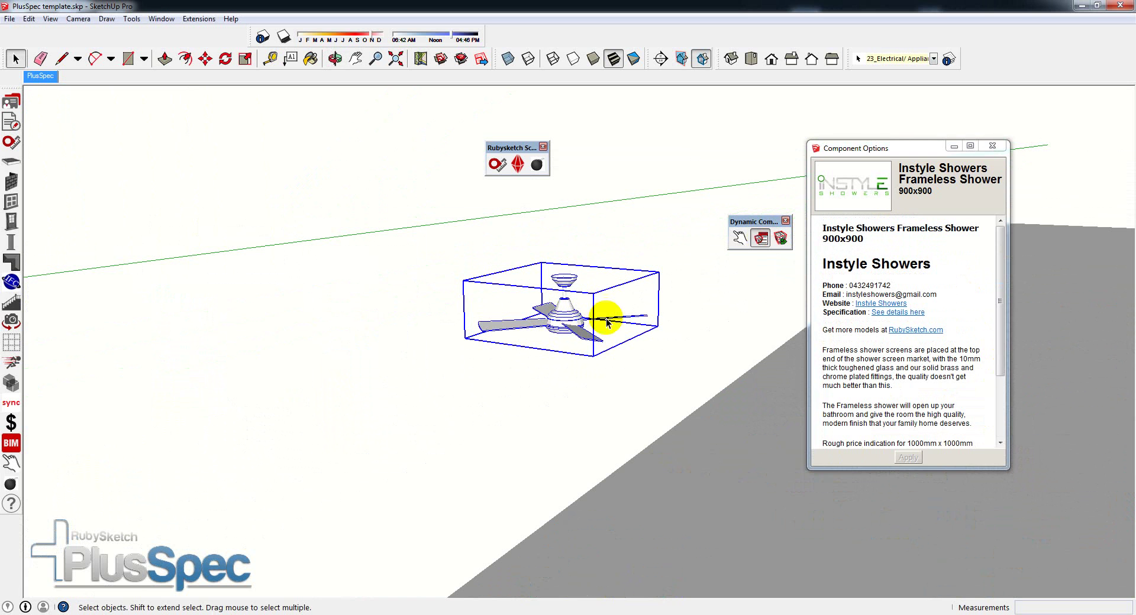
pyautogui.click(992, 145)
pyautogui.click(761, 238)
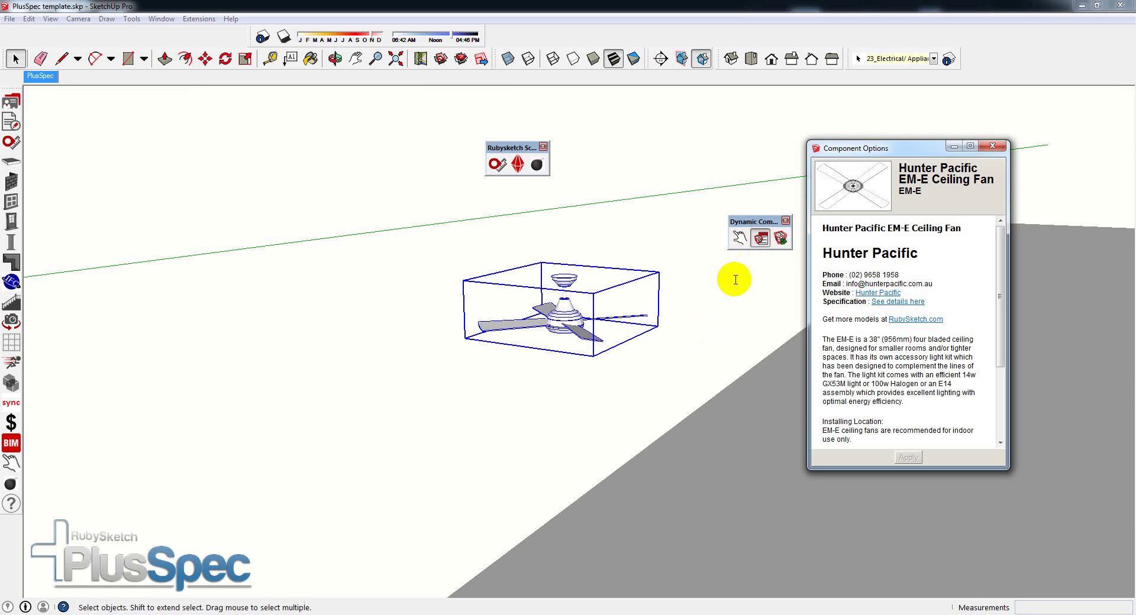
# Review the Hunter Pacific EM-E fan's description, which lists no options, then orbit back to the overall plan.
pyautogui.moveTo(999, 279); pyautogui.dragTo(872, 382)
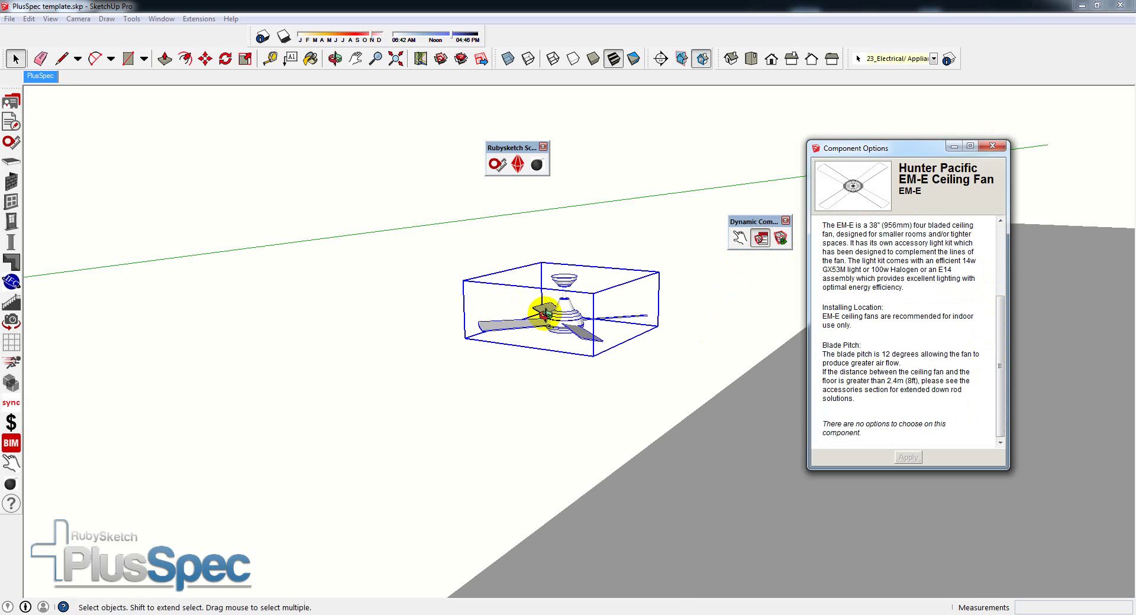
pyautogui.scroll(10, 544, 314)
pyautogui.moveTo(490, 314)
pyautogui.mouseDown(button='middle')
pyautogui.moveTo(563, 332)
pyautogui.moveTo(632, 263)
pyautogui.mouseUp(button='middle')
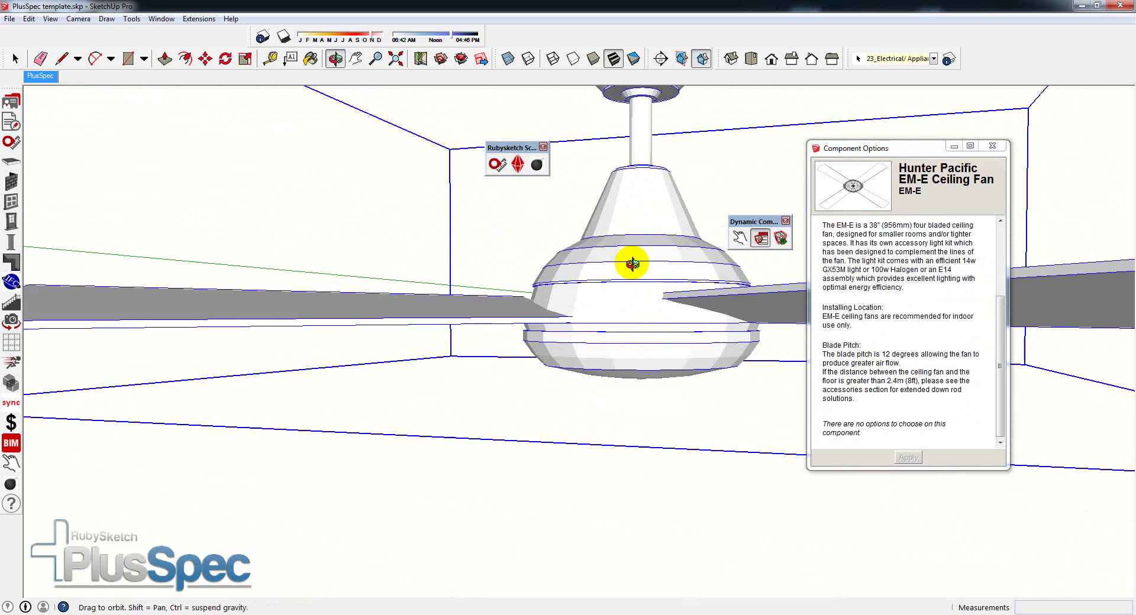
pyautogui.scroll(-15, 632, 263)
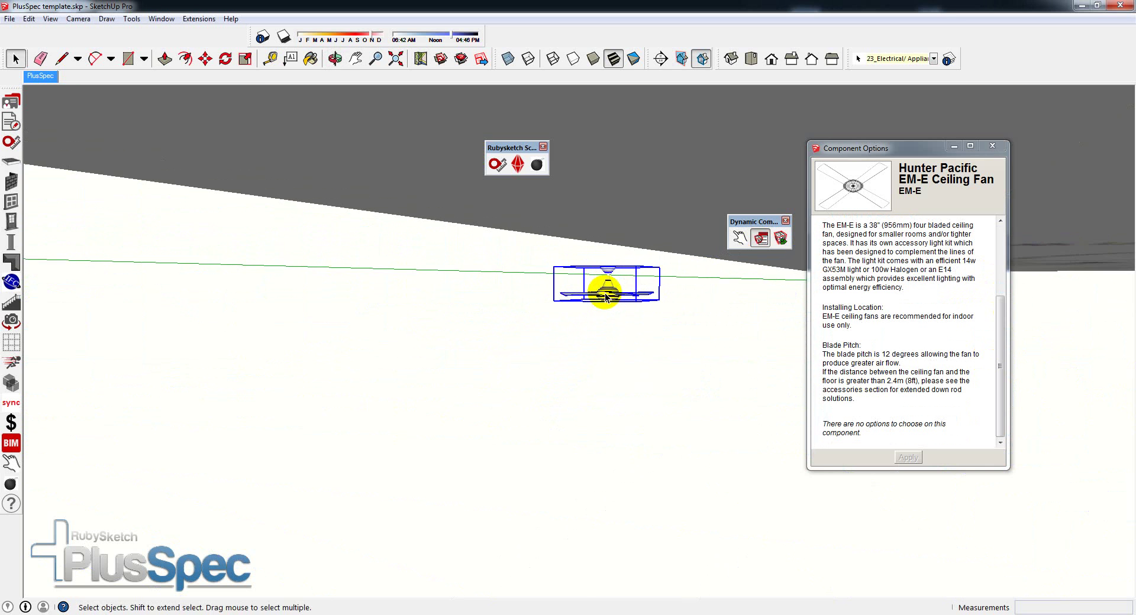
pyautogui.moveTo(601, 299); pyautogui.dragTo(608, 353, button='middle')
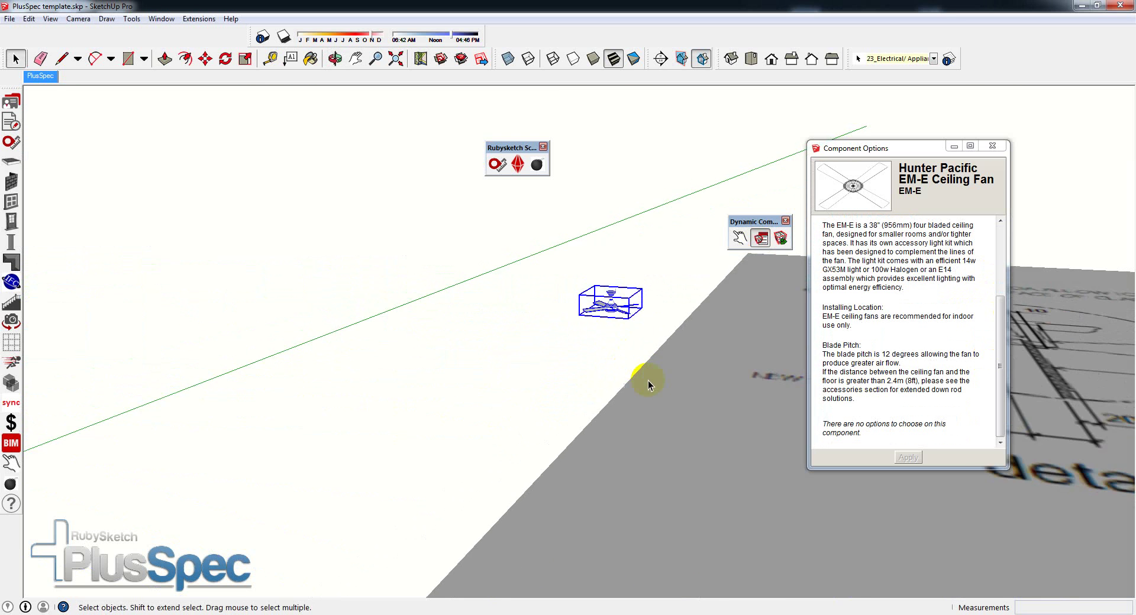
pyautogui.scroll(-5, 648, 381)
pyautogui.moveTo(646, 393); pyautogui.dragTo(591, 301, button='middle')
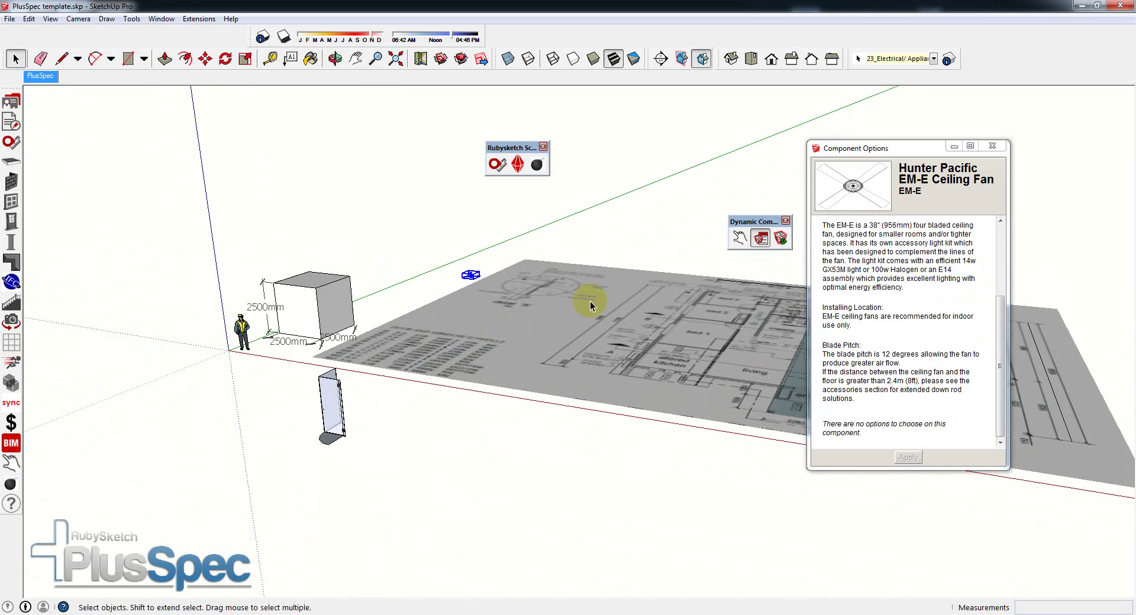